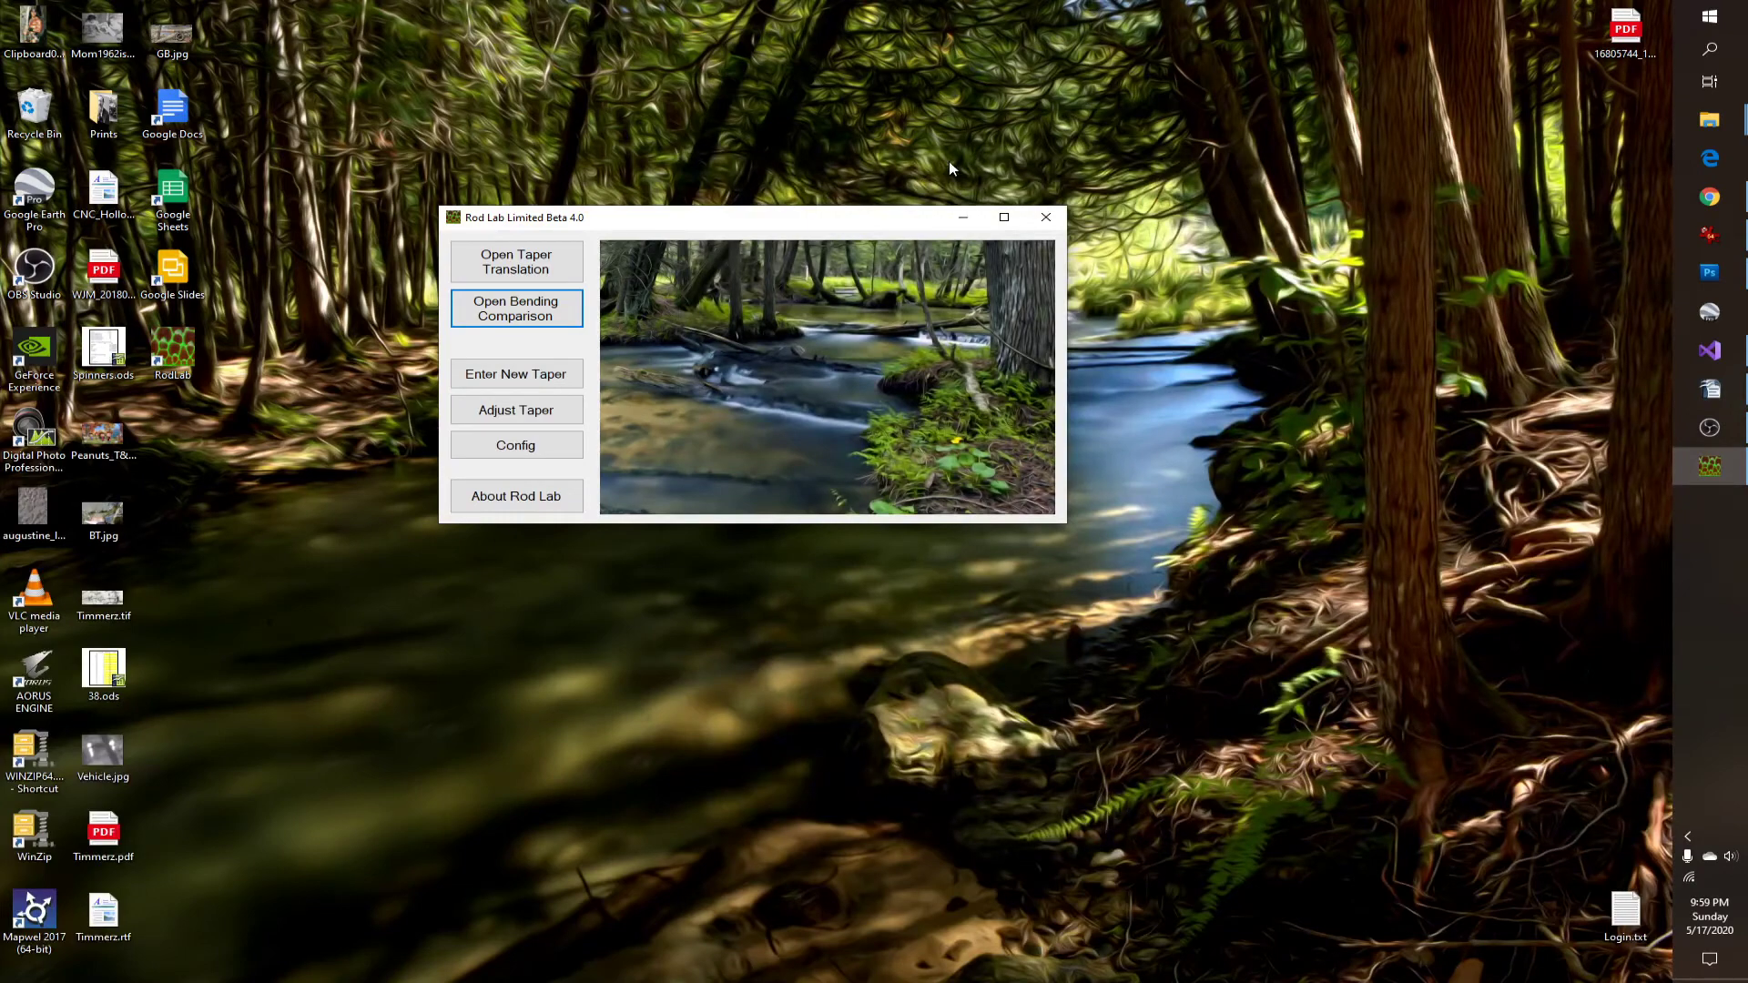
Step: Open the bending comparison and load the Dickerson 7613 Howells 1950 - LT taper for analysis
{"action": "left_click_drag", "start_coordinate": [838, 222], "coordinate": [830, 200]}
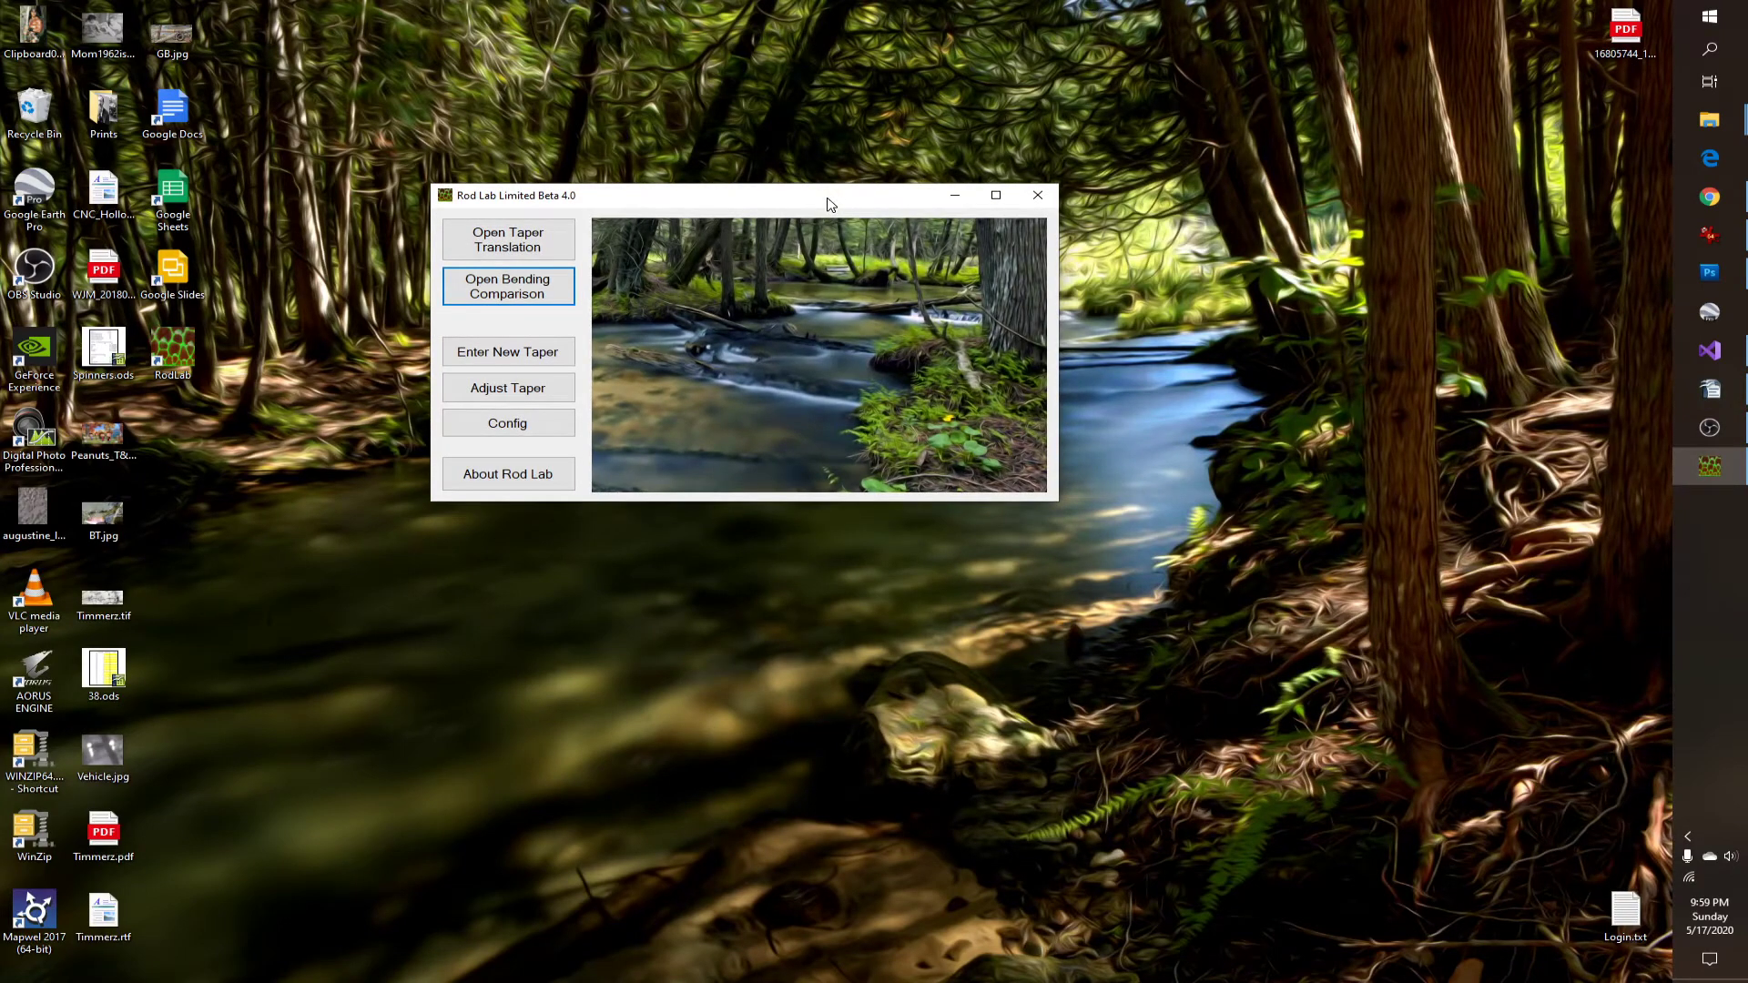
{"action": "left_click", "coordinate": [522, 295]}
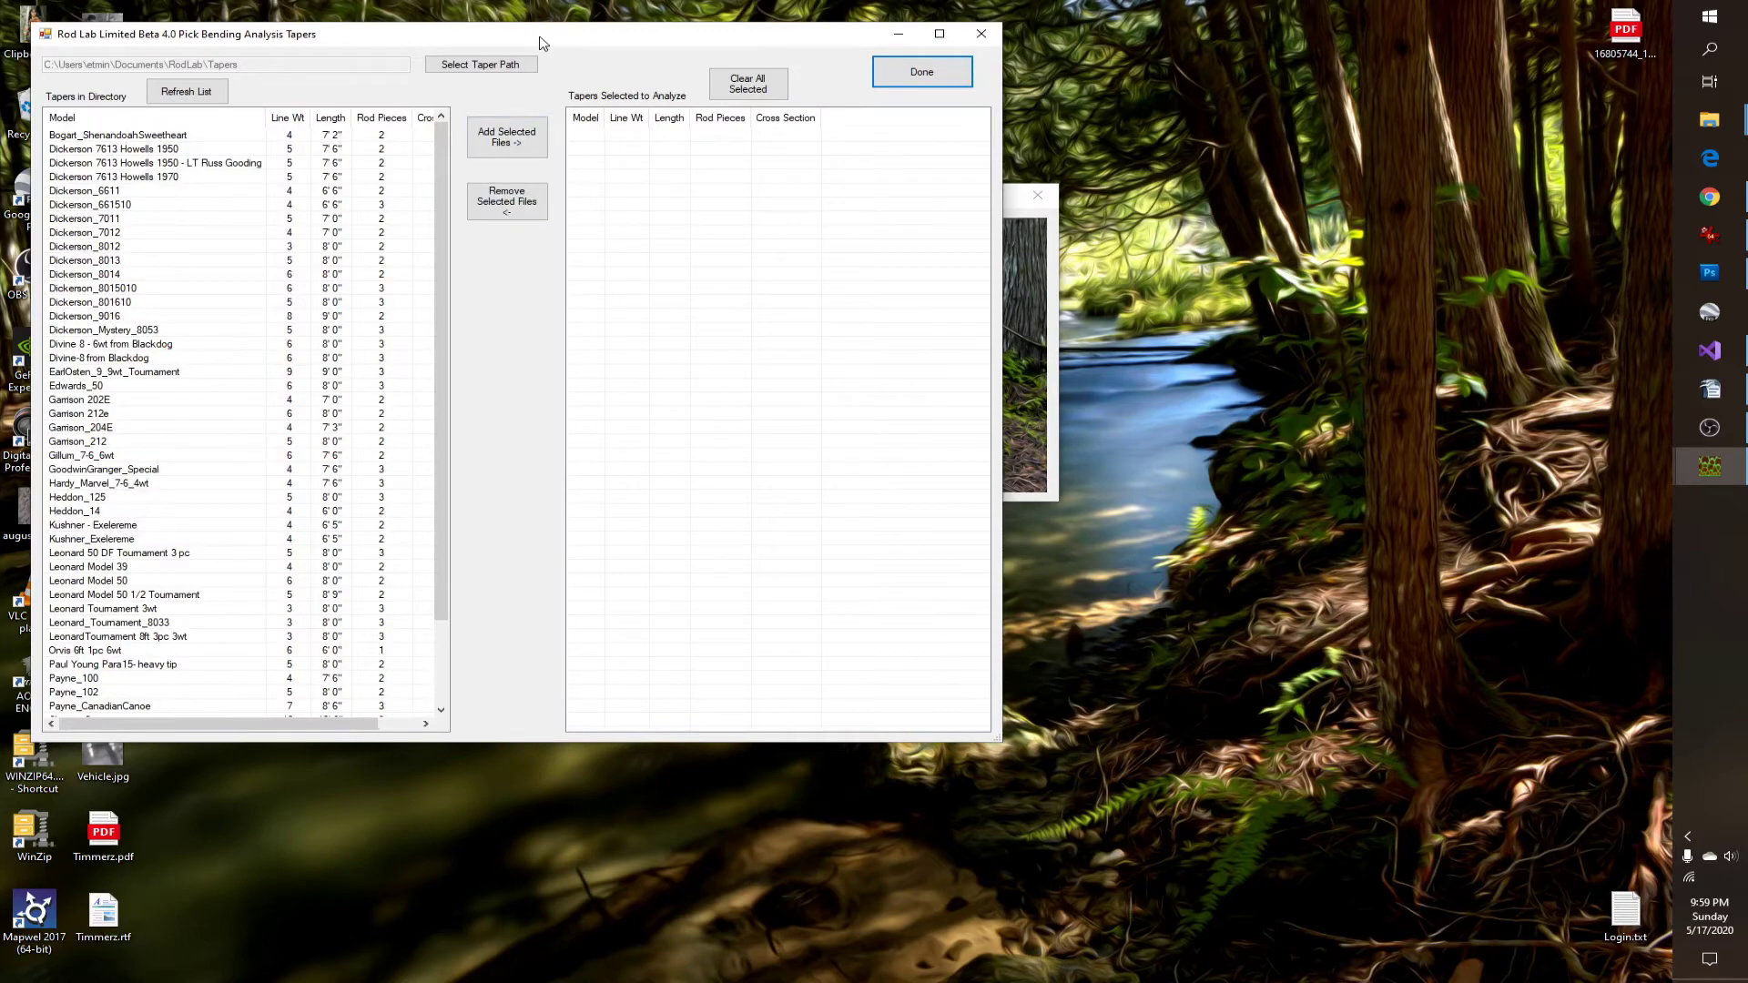
{"action": "left_click_drag", "start_coordinate": [543, 43], "coordinate": [615, 52]}
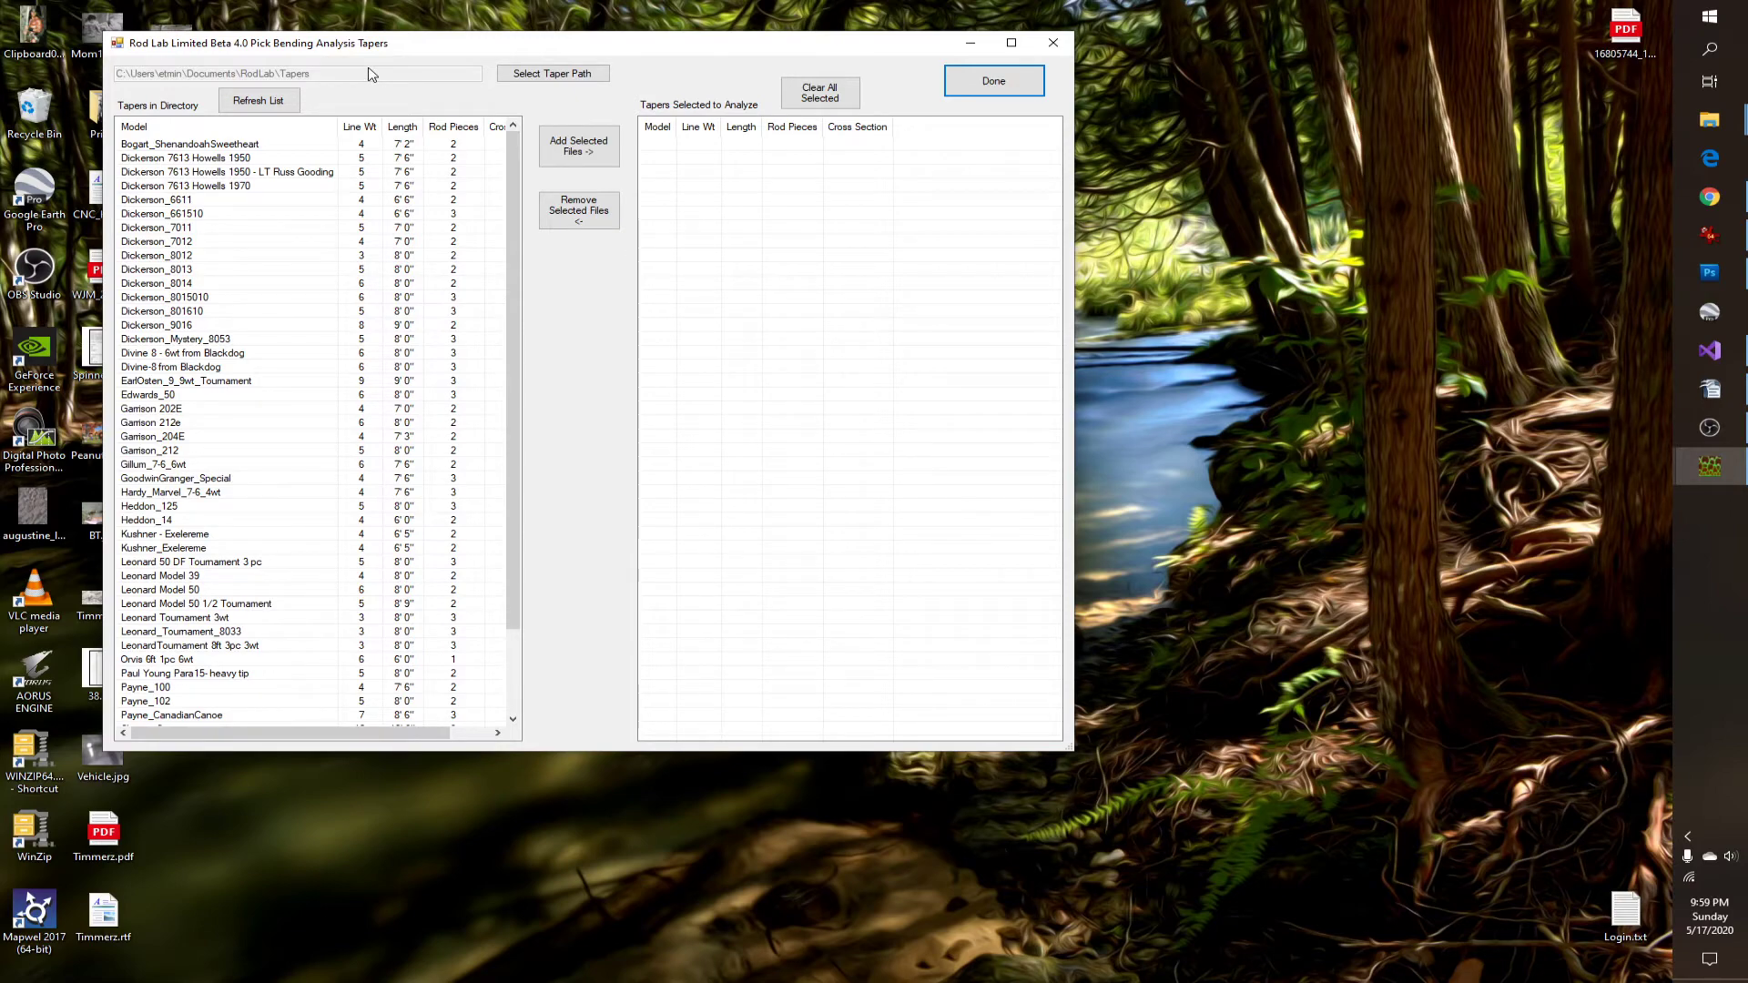
{"action": "scroll", "coordinate": [328, 435], "scroll_direction": "down", "scroll_amount": 2}
{"action": "scroll", "coordinate": [328, 435], "scroll_direction": "up", "scroll_amount": 2}
{"action": "left_click", "coordinate": [242, 173]}
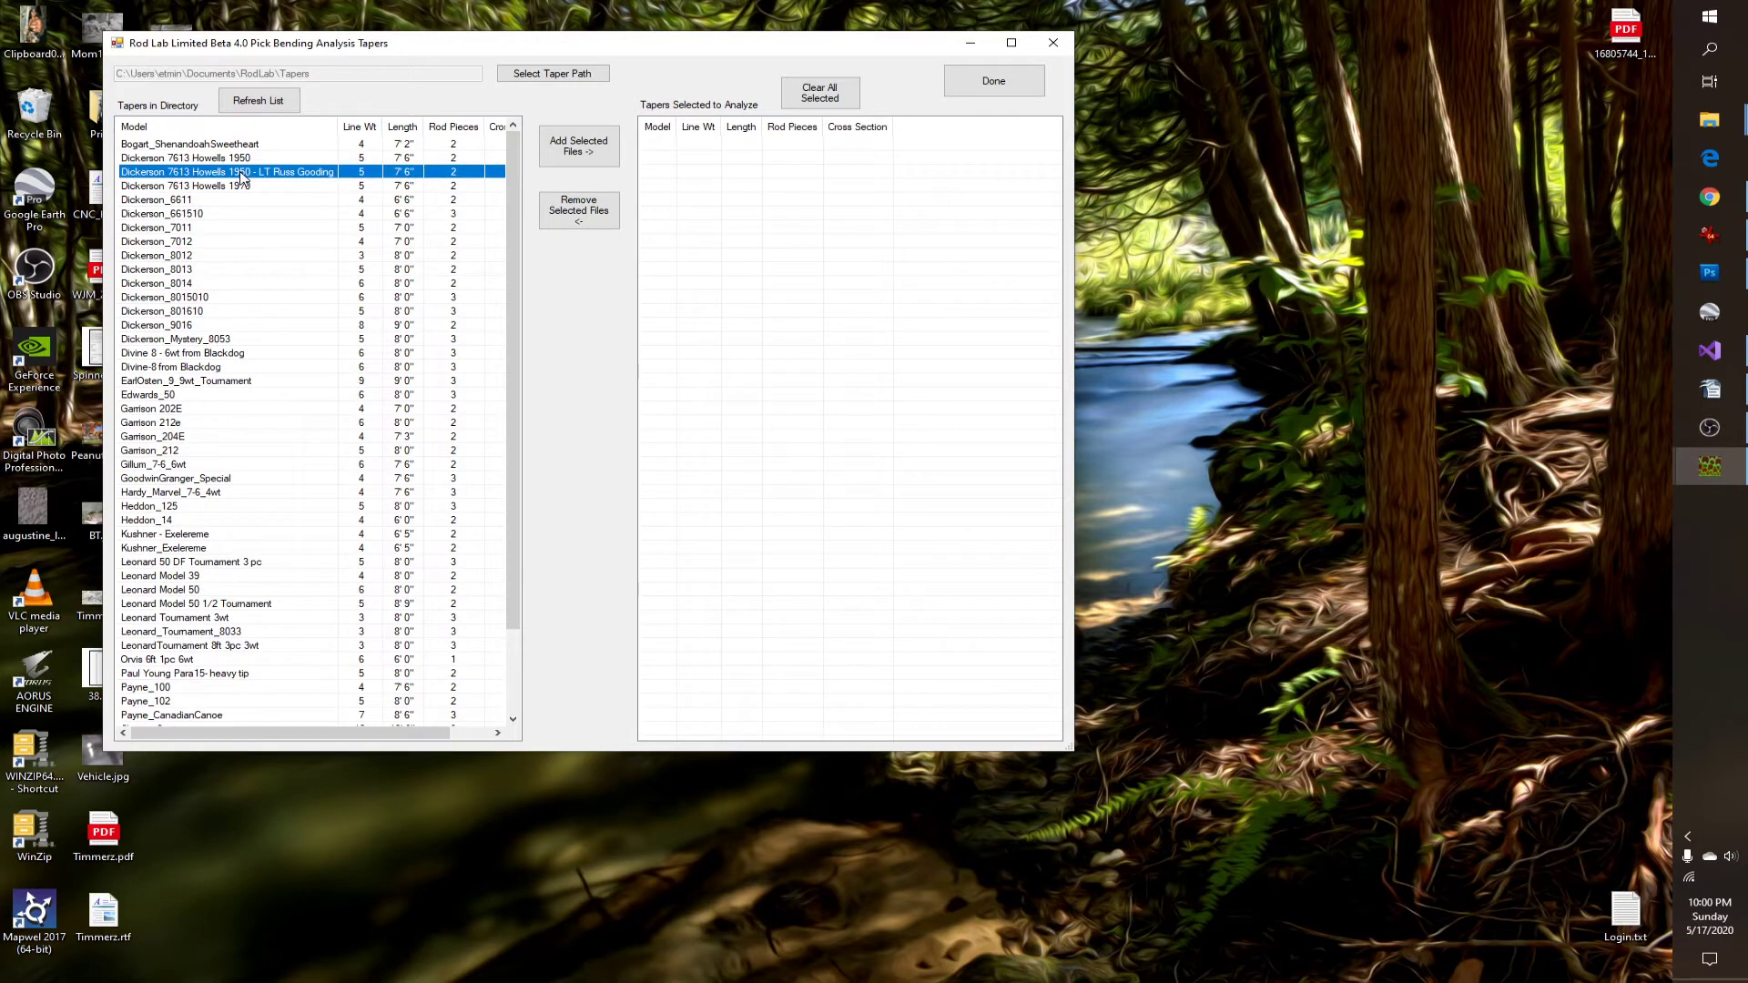
{"action": "left_click", "coordinate": [579, 147]}
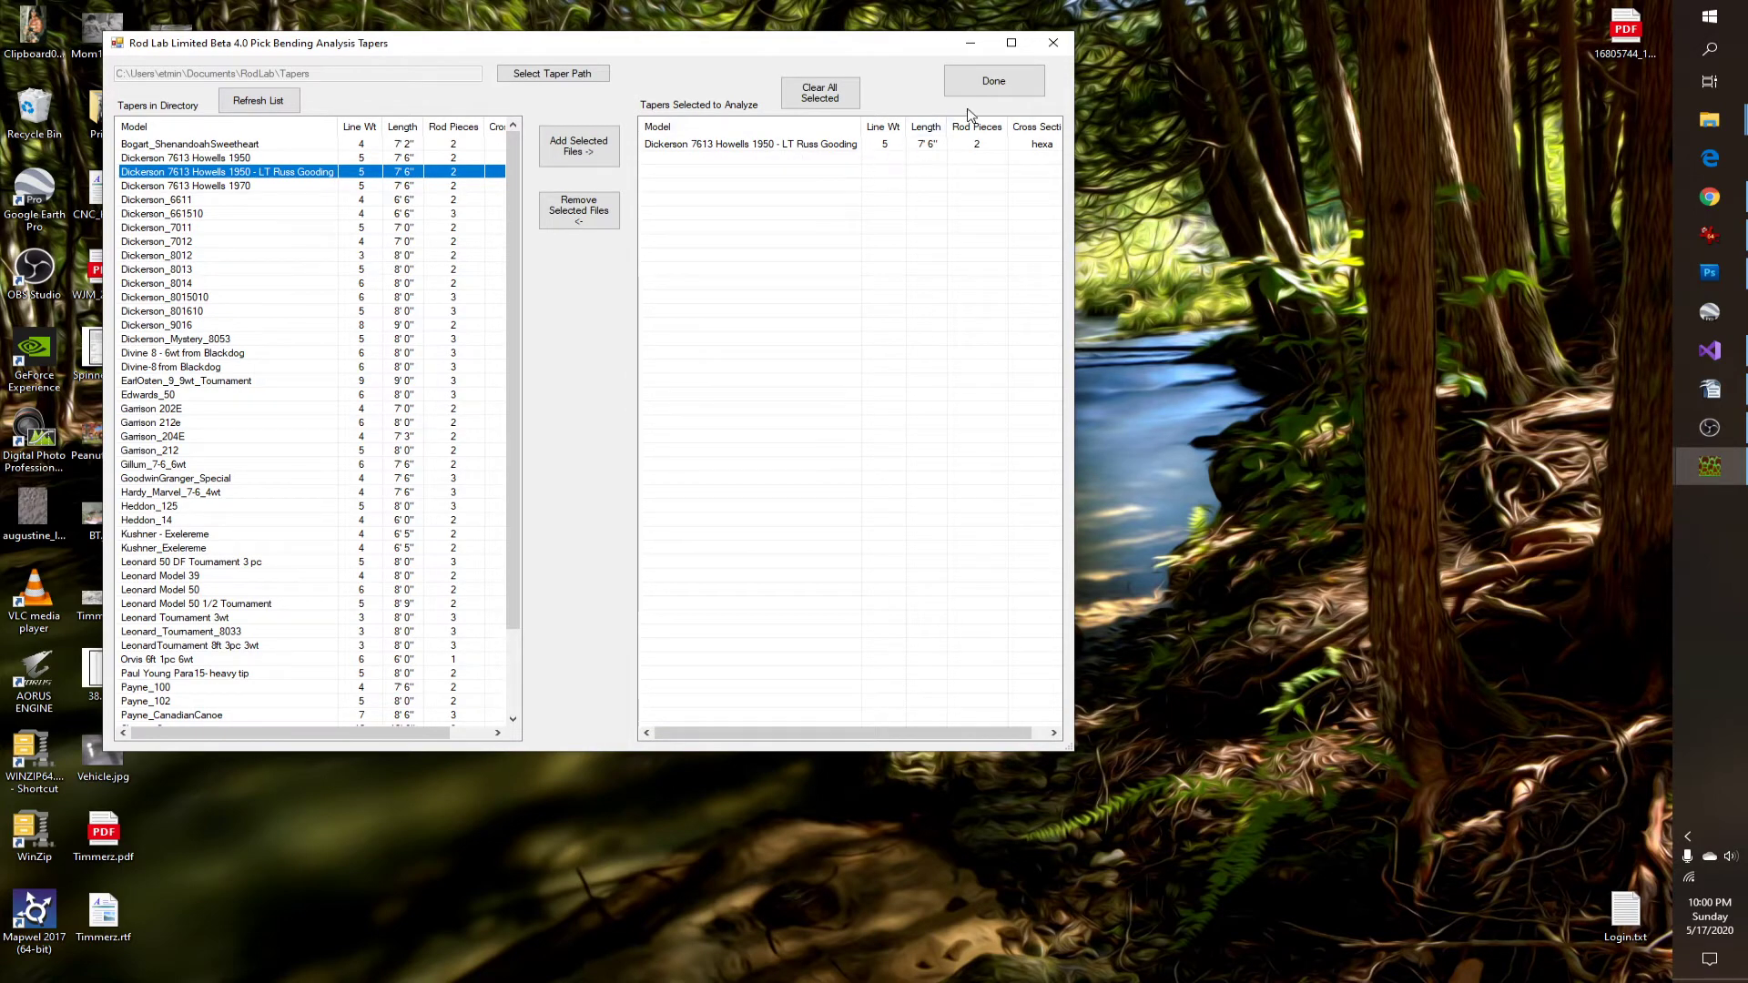
{"action": "left_click", "coordinate": [992, 86]}
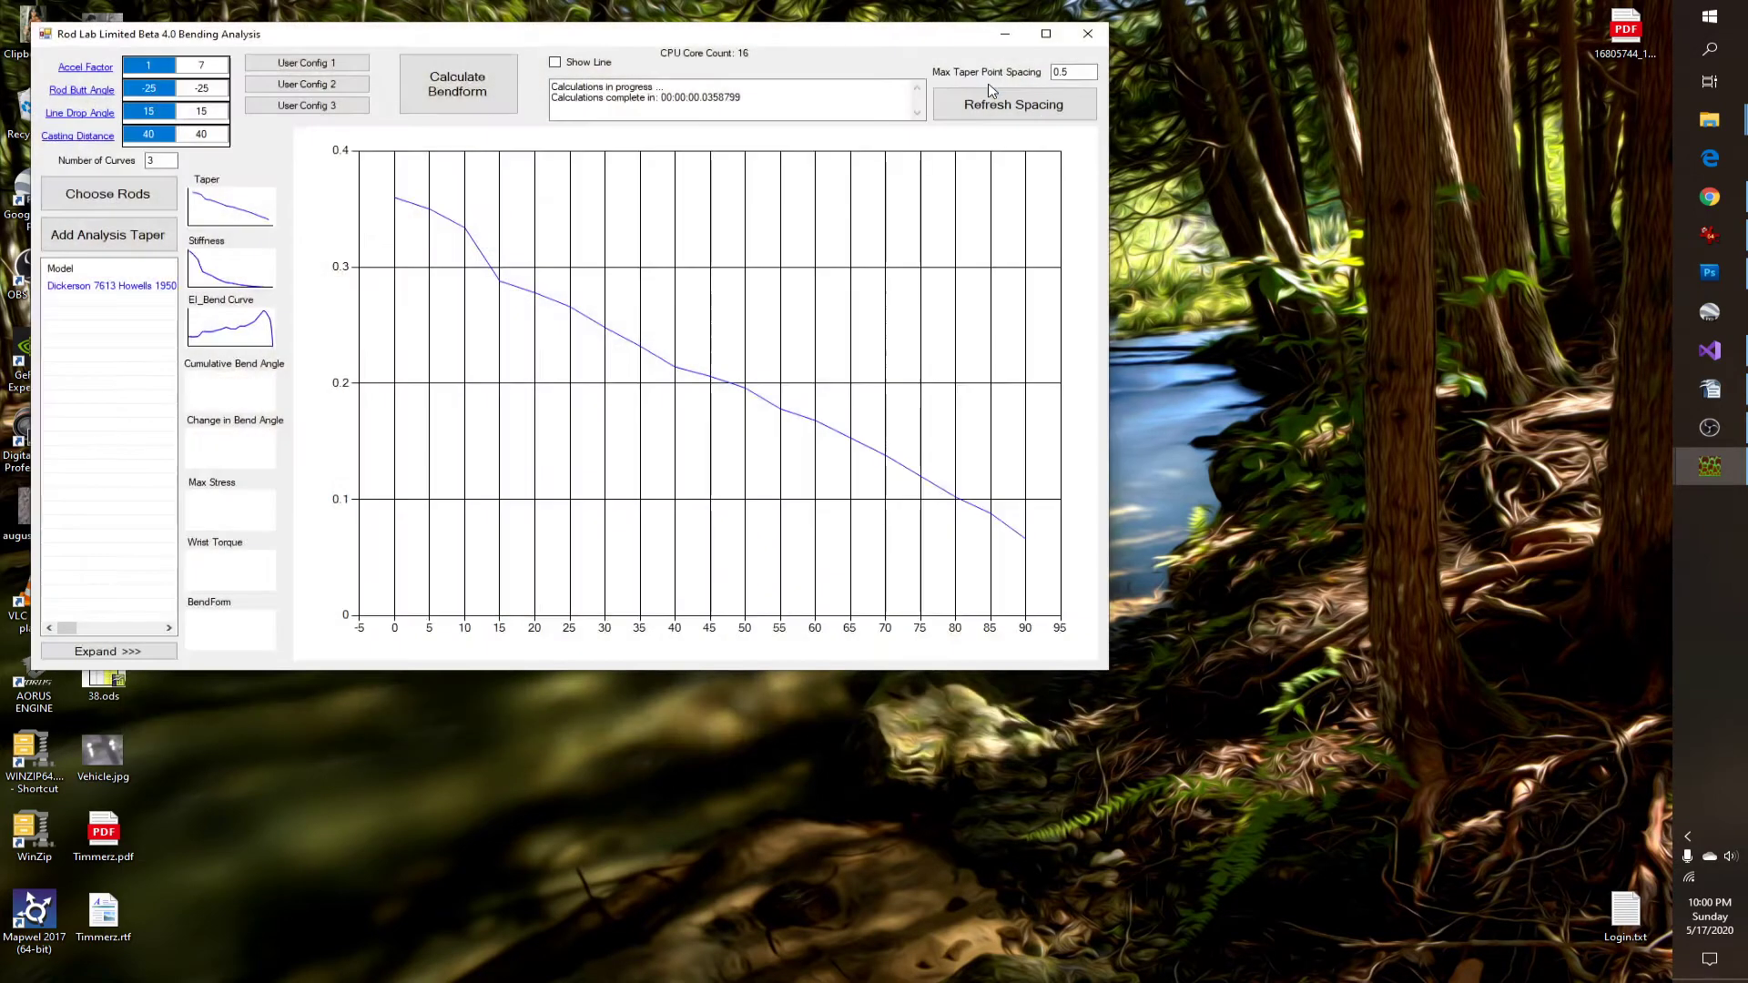
Step: Maximize the bending analysis and view the taper, stiffness and EI bend curve graphs one after another
{"action": "double_click", "coordinate": [795, 40]}
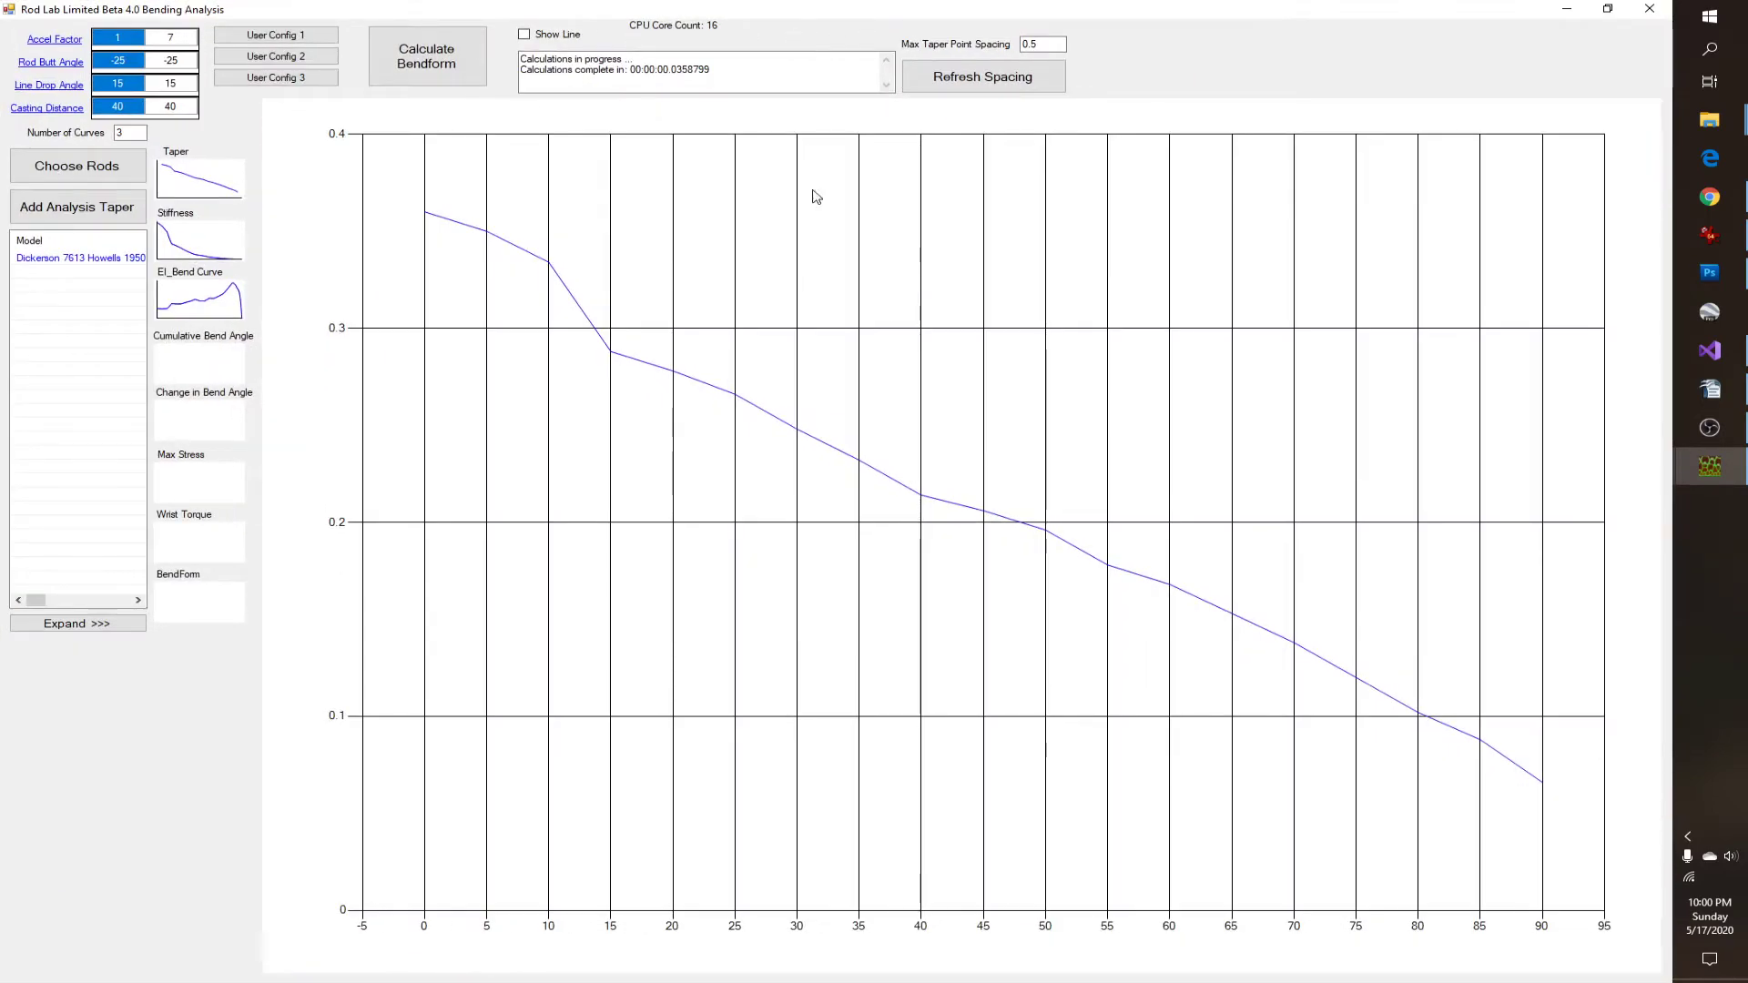
{"action": "left_click", "coordinate": [203, 196]}
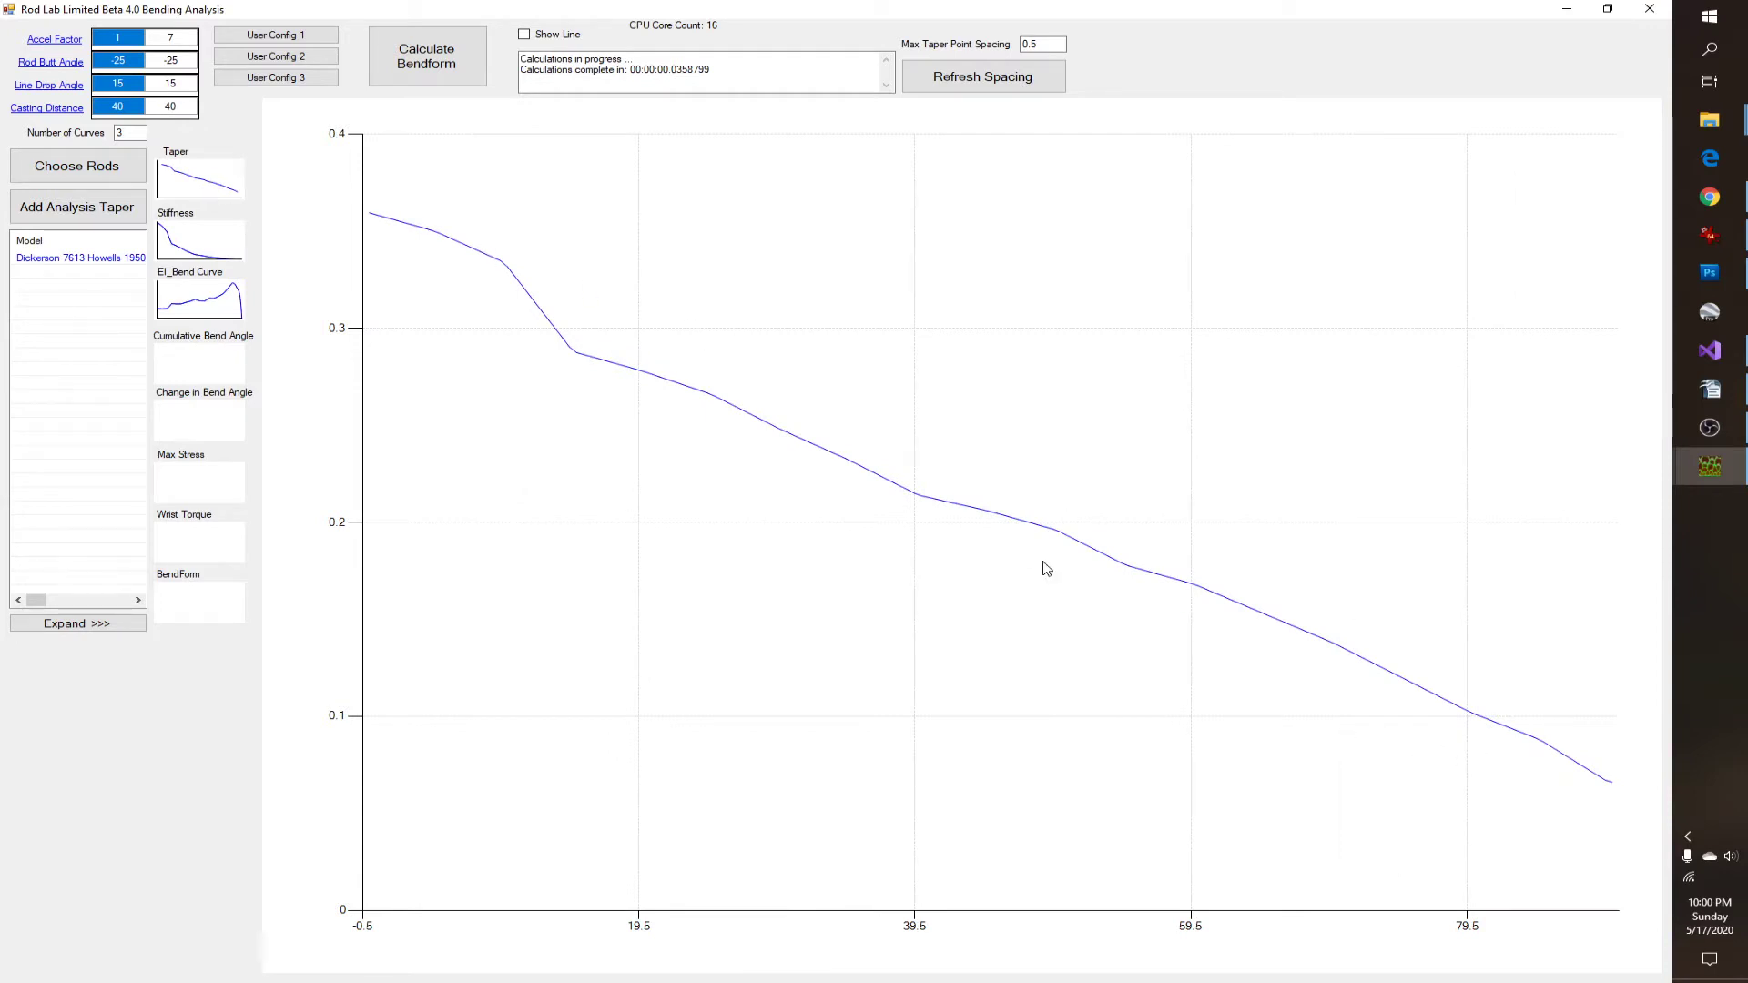
{"action": "left_click", "coordinate": [202, 250]}
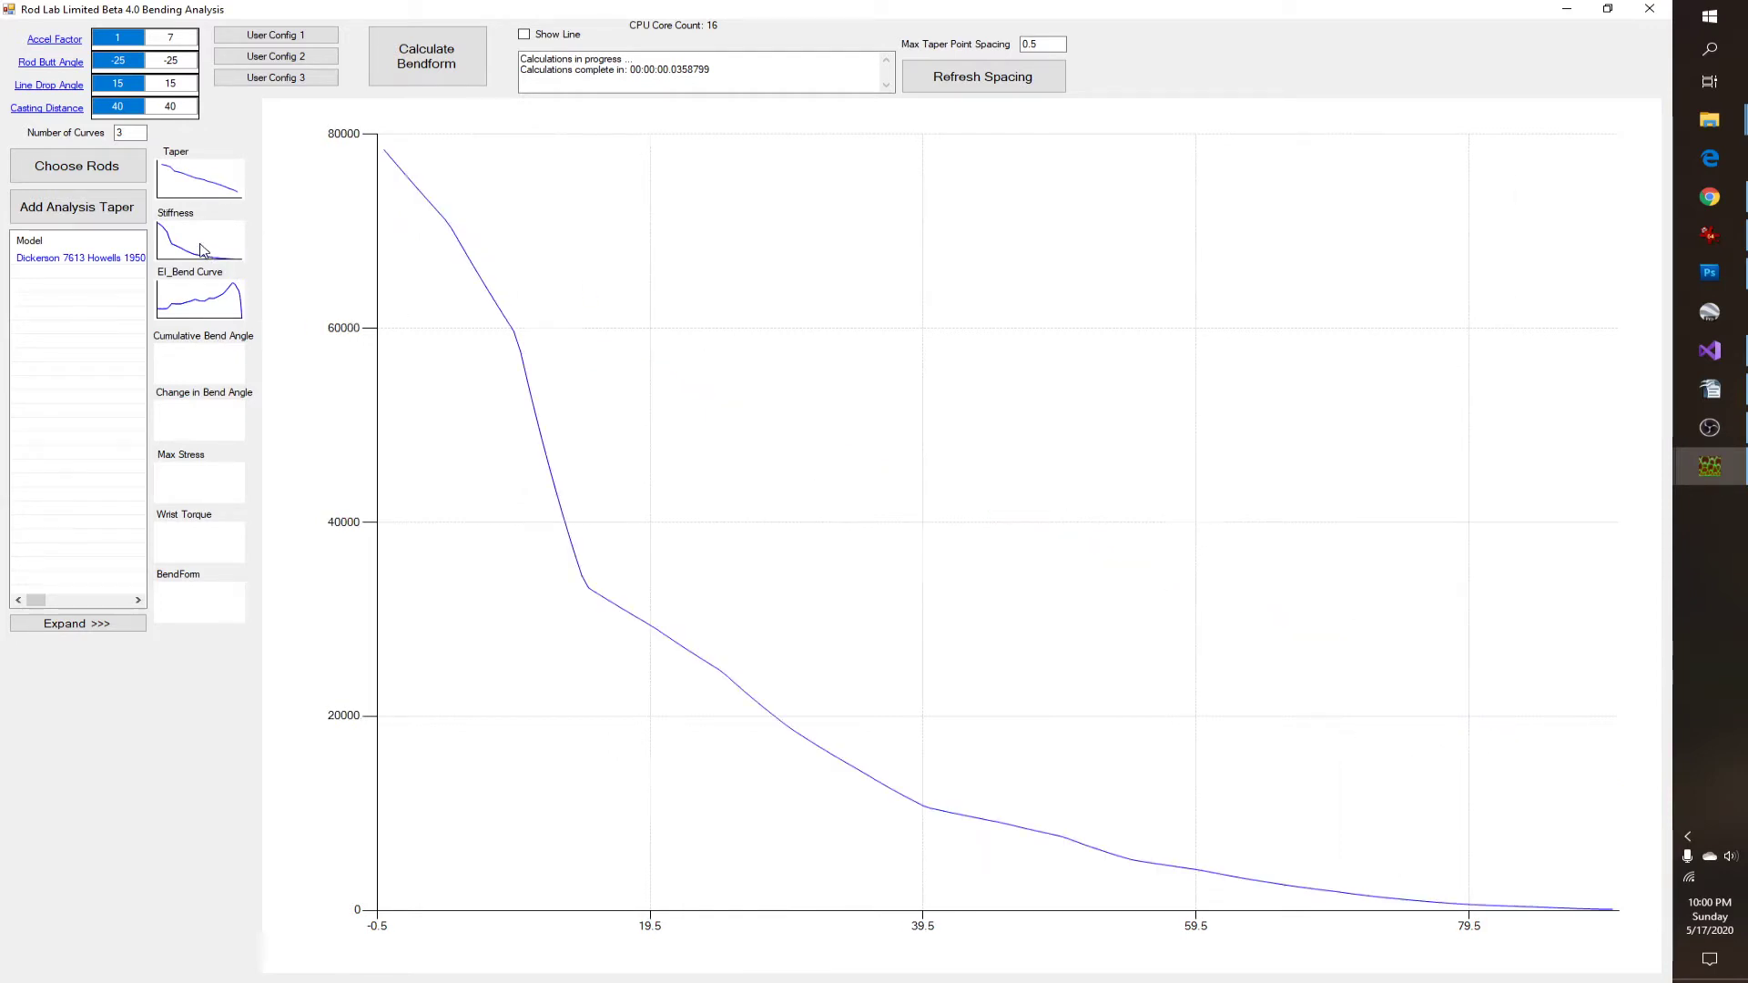
{"action": "left_click", "coordinate": [216, 313]}
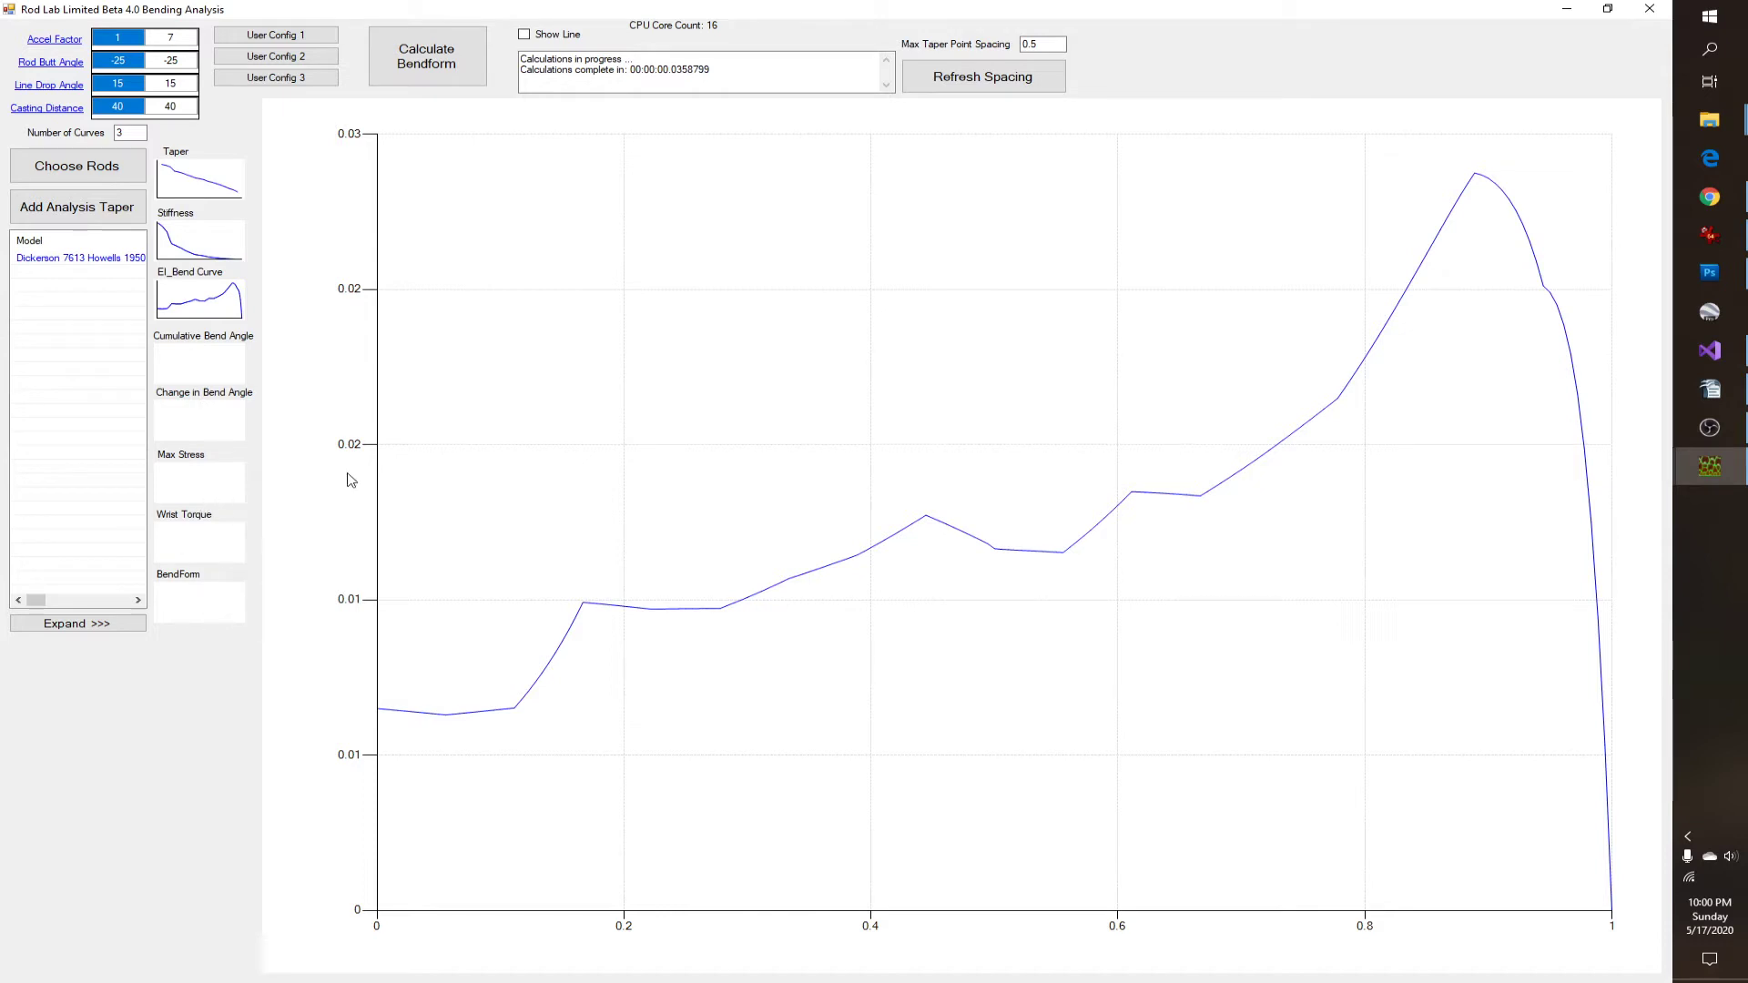
Step: Calculate the bendform with the default settings and again with both rod butt angles set to 0
{"action": "left_click", "coordinate": [441, 67]}
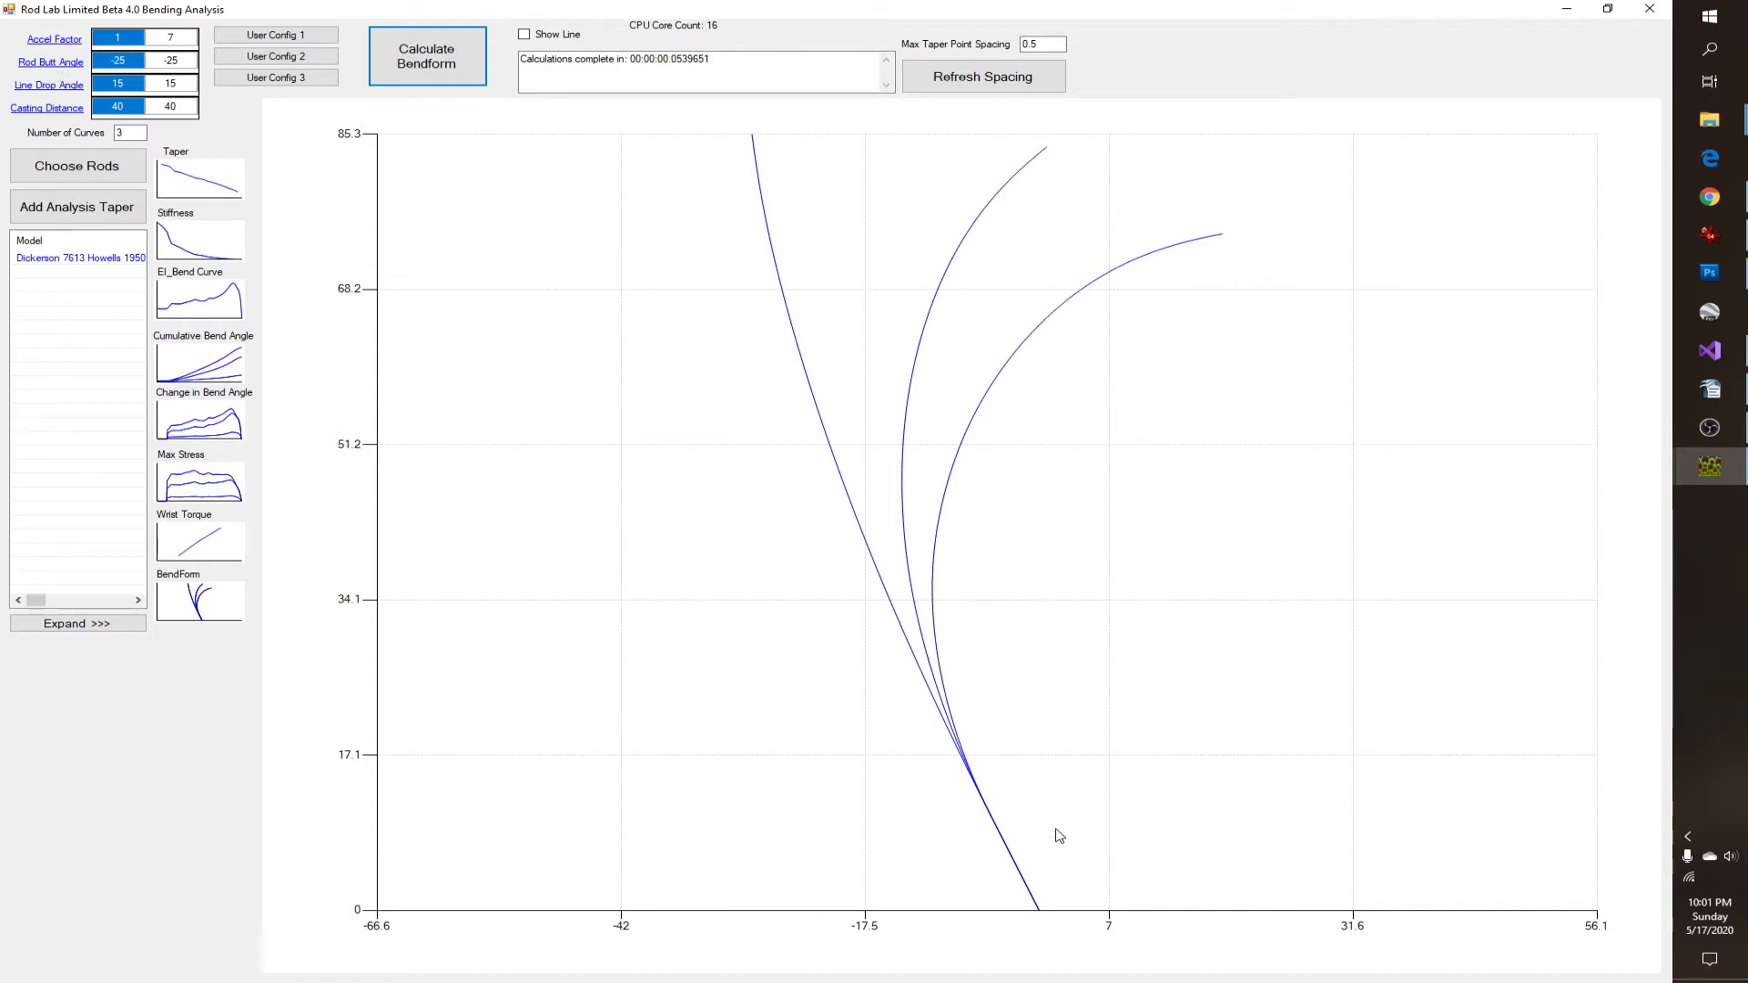
{"action": "left_click", "coordinate": [119, 60]}
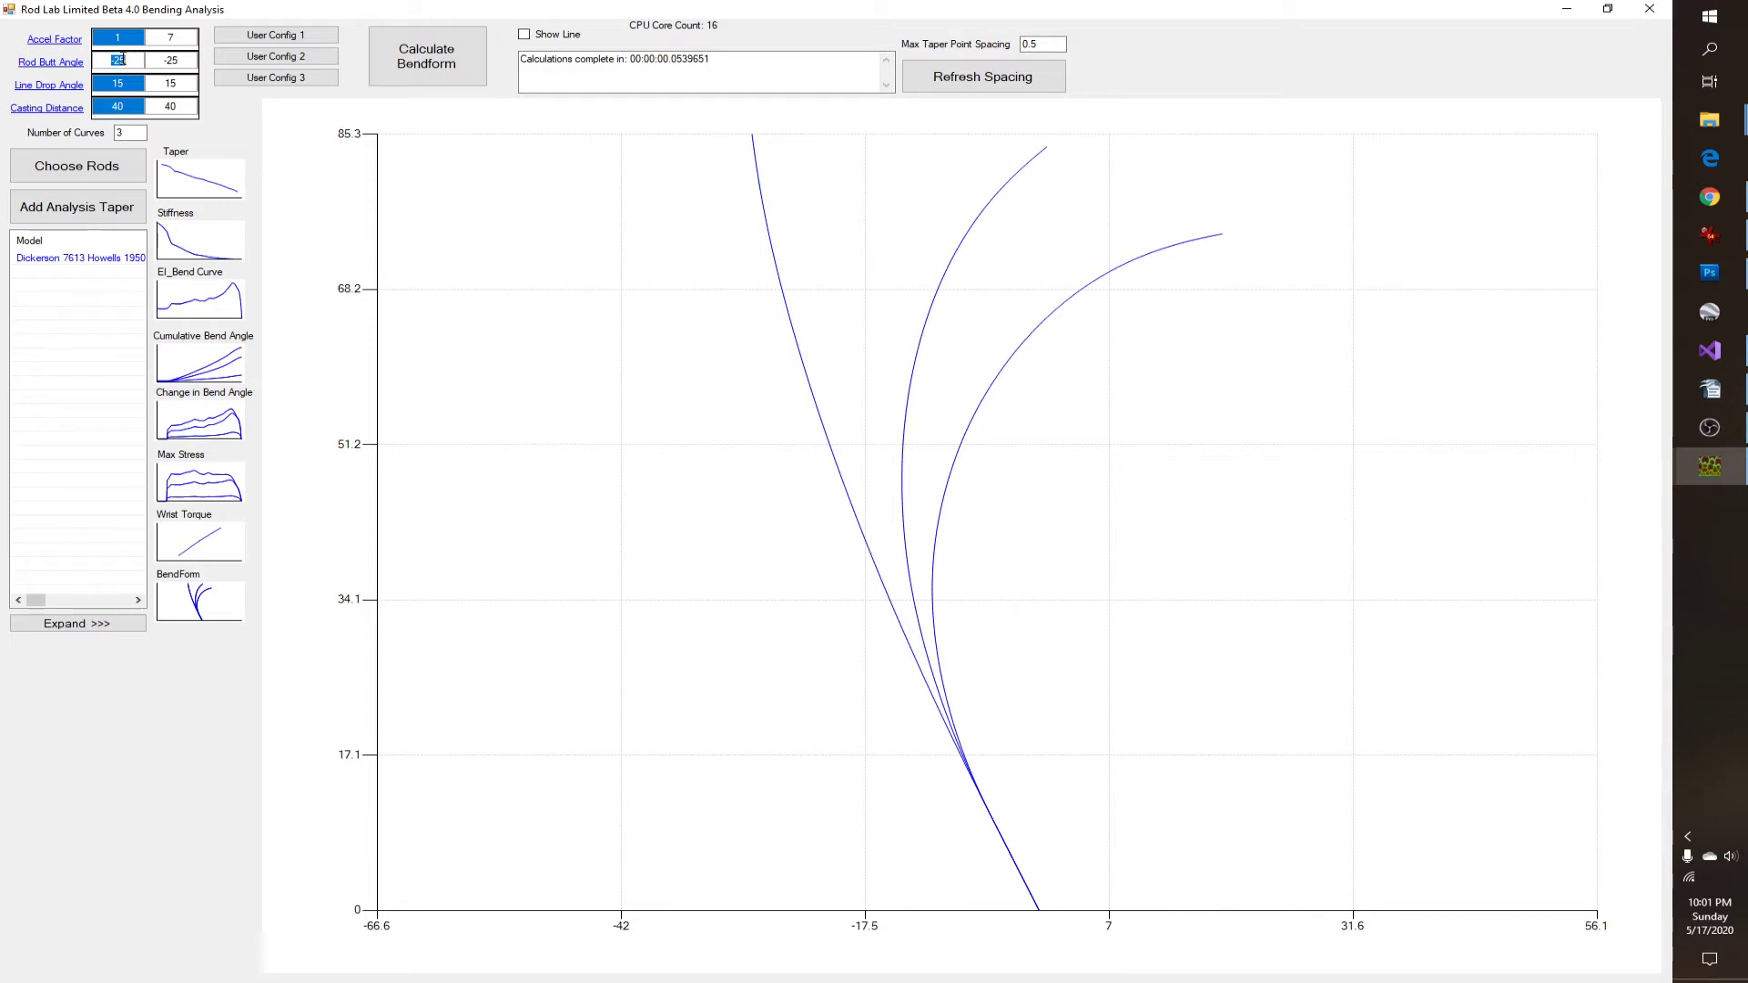
{"action": "type", "text": "0"}
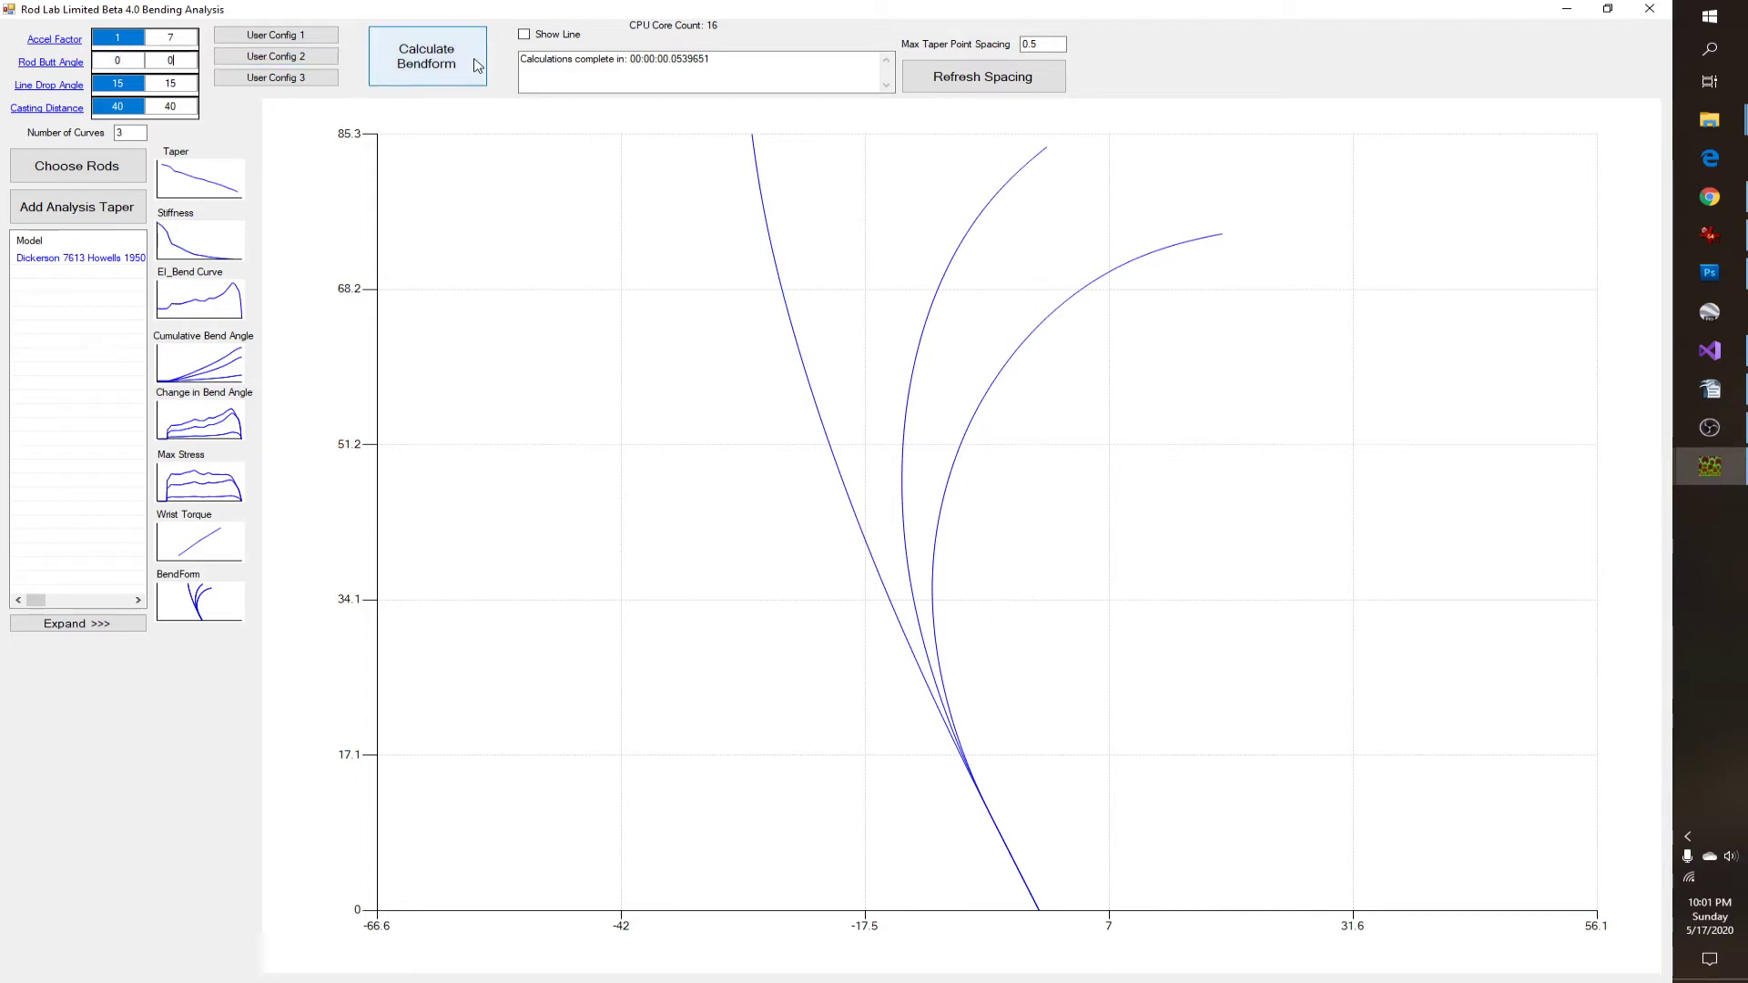
{"action": "left_click", "coordinate": [453, 67]}
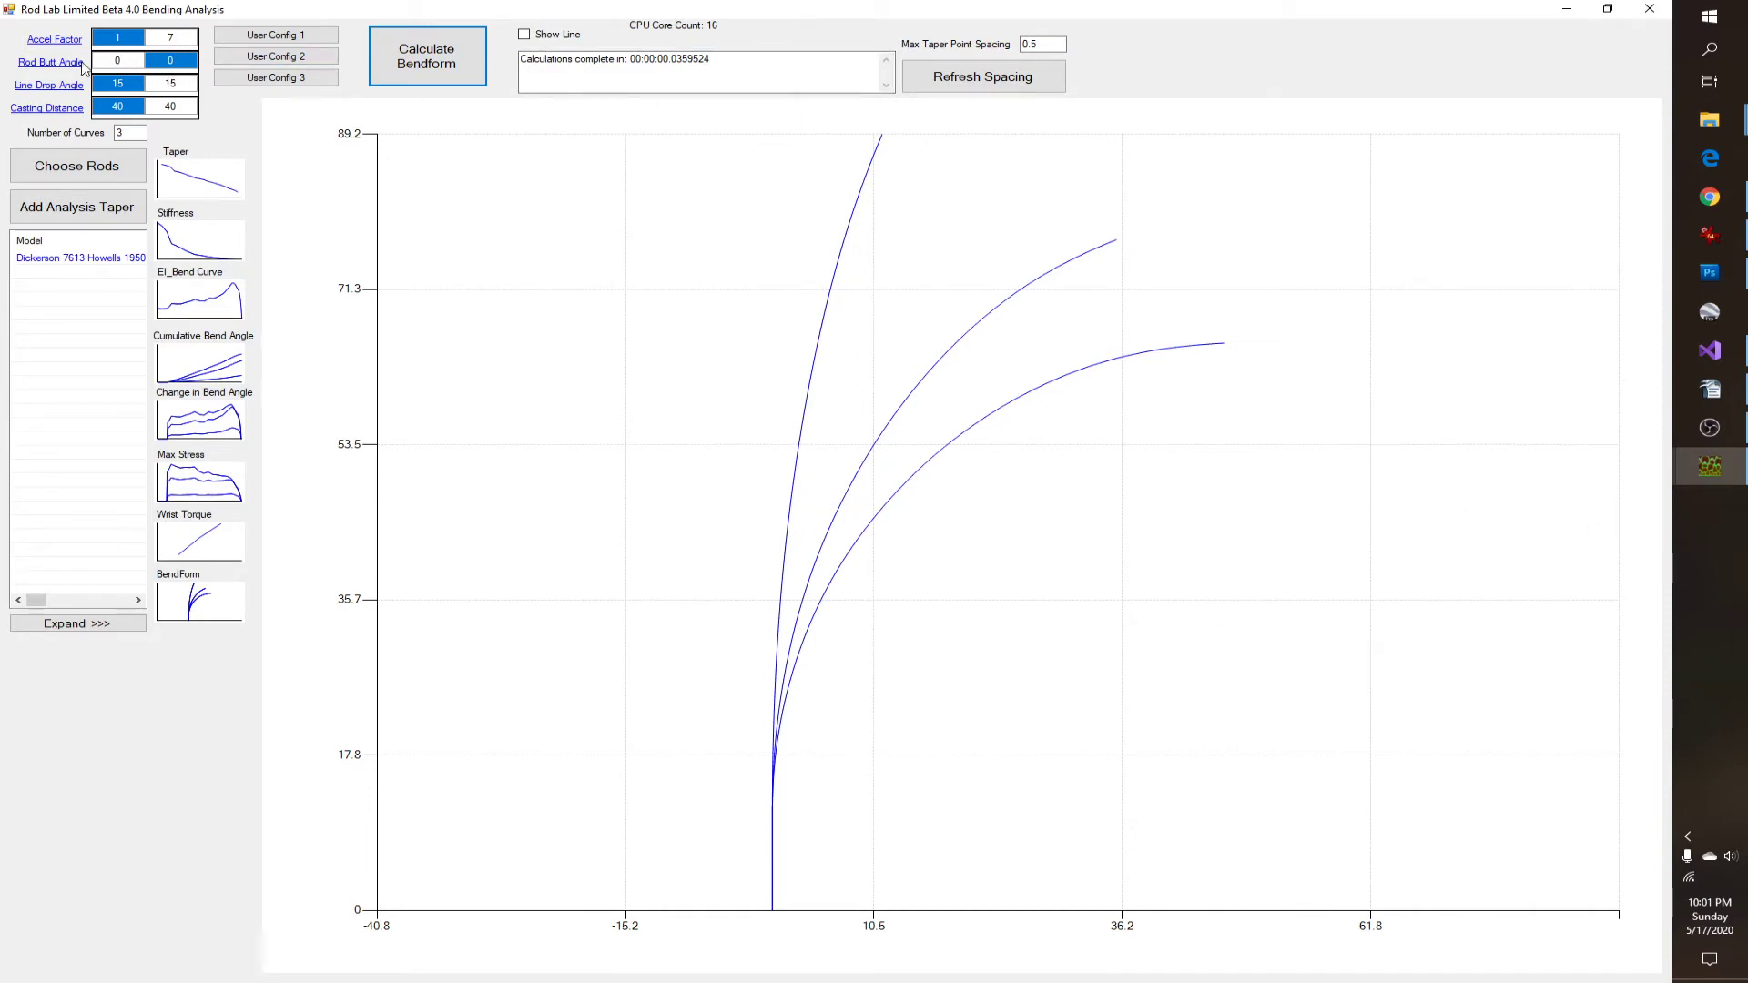
Step: Restore both rod butt angles to -25, set the number of curves to 3, and recalculate the bendform
{"action": "left_click", "coordinate": [276, 36]}
{"action": "double_click", "coordinate": [139, 133]}
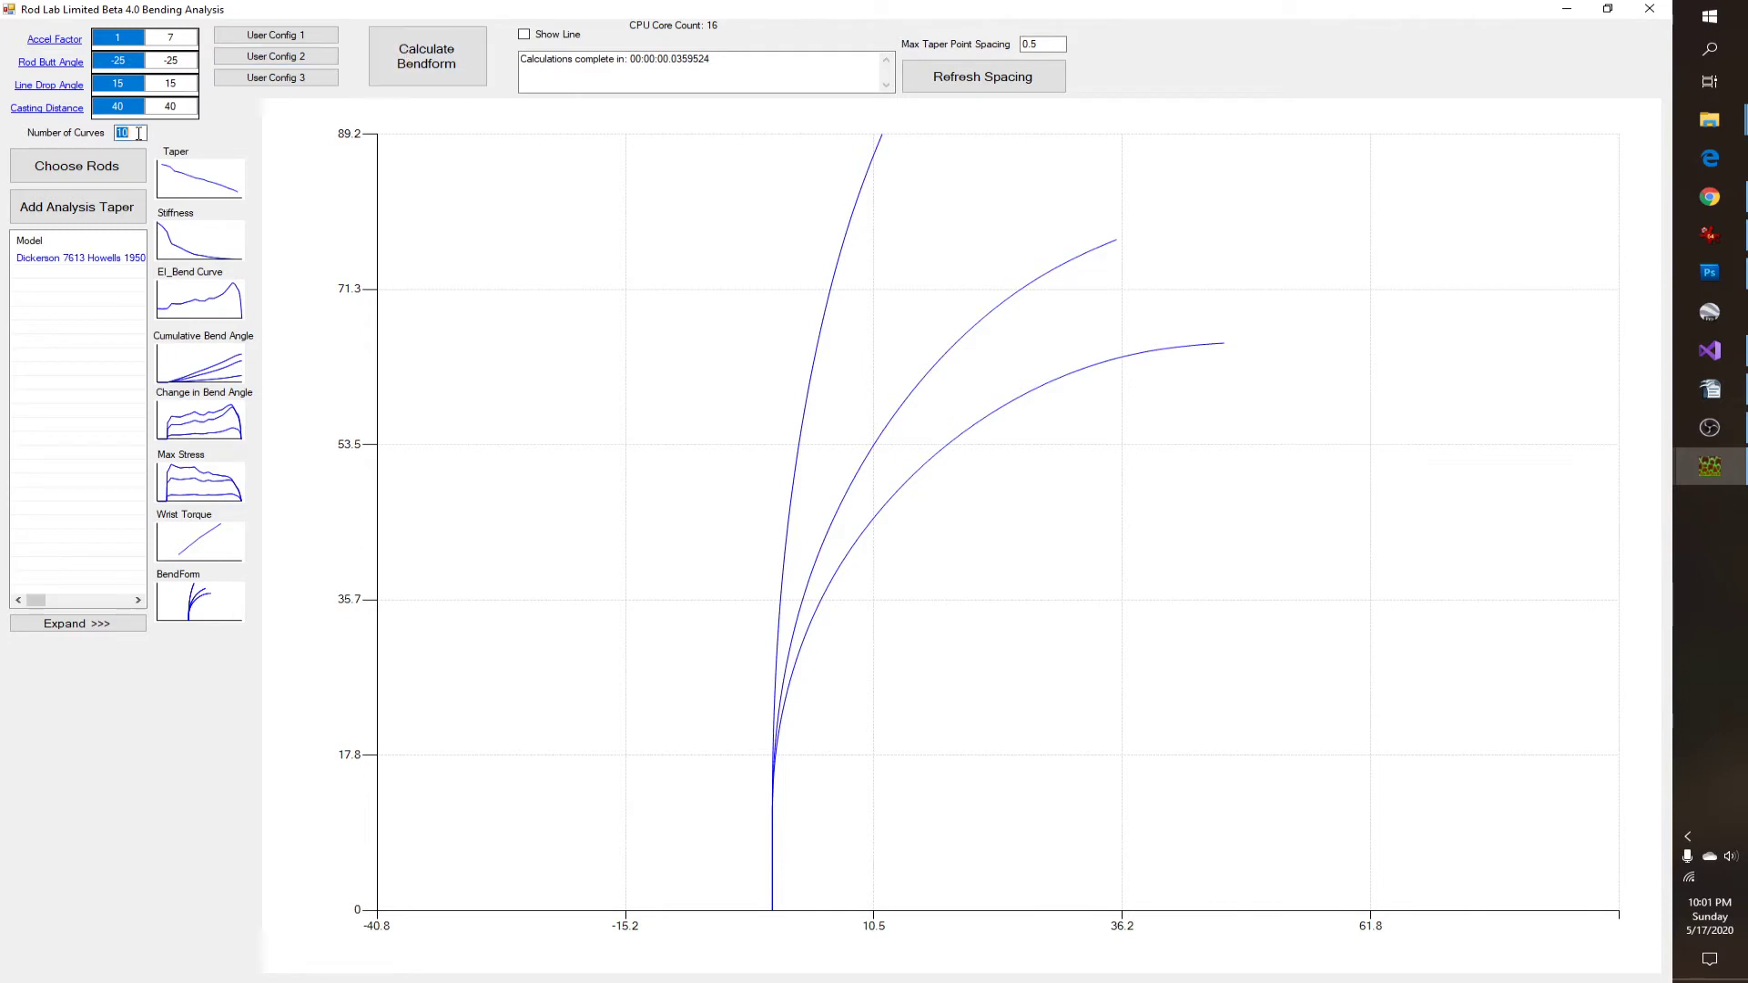
{"action": "type", "text": "3"}
{"action": "left_click", "coordinate": [394, 70]}
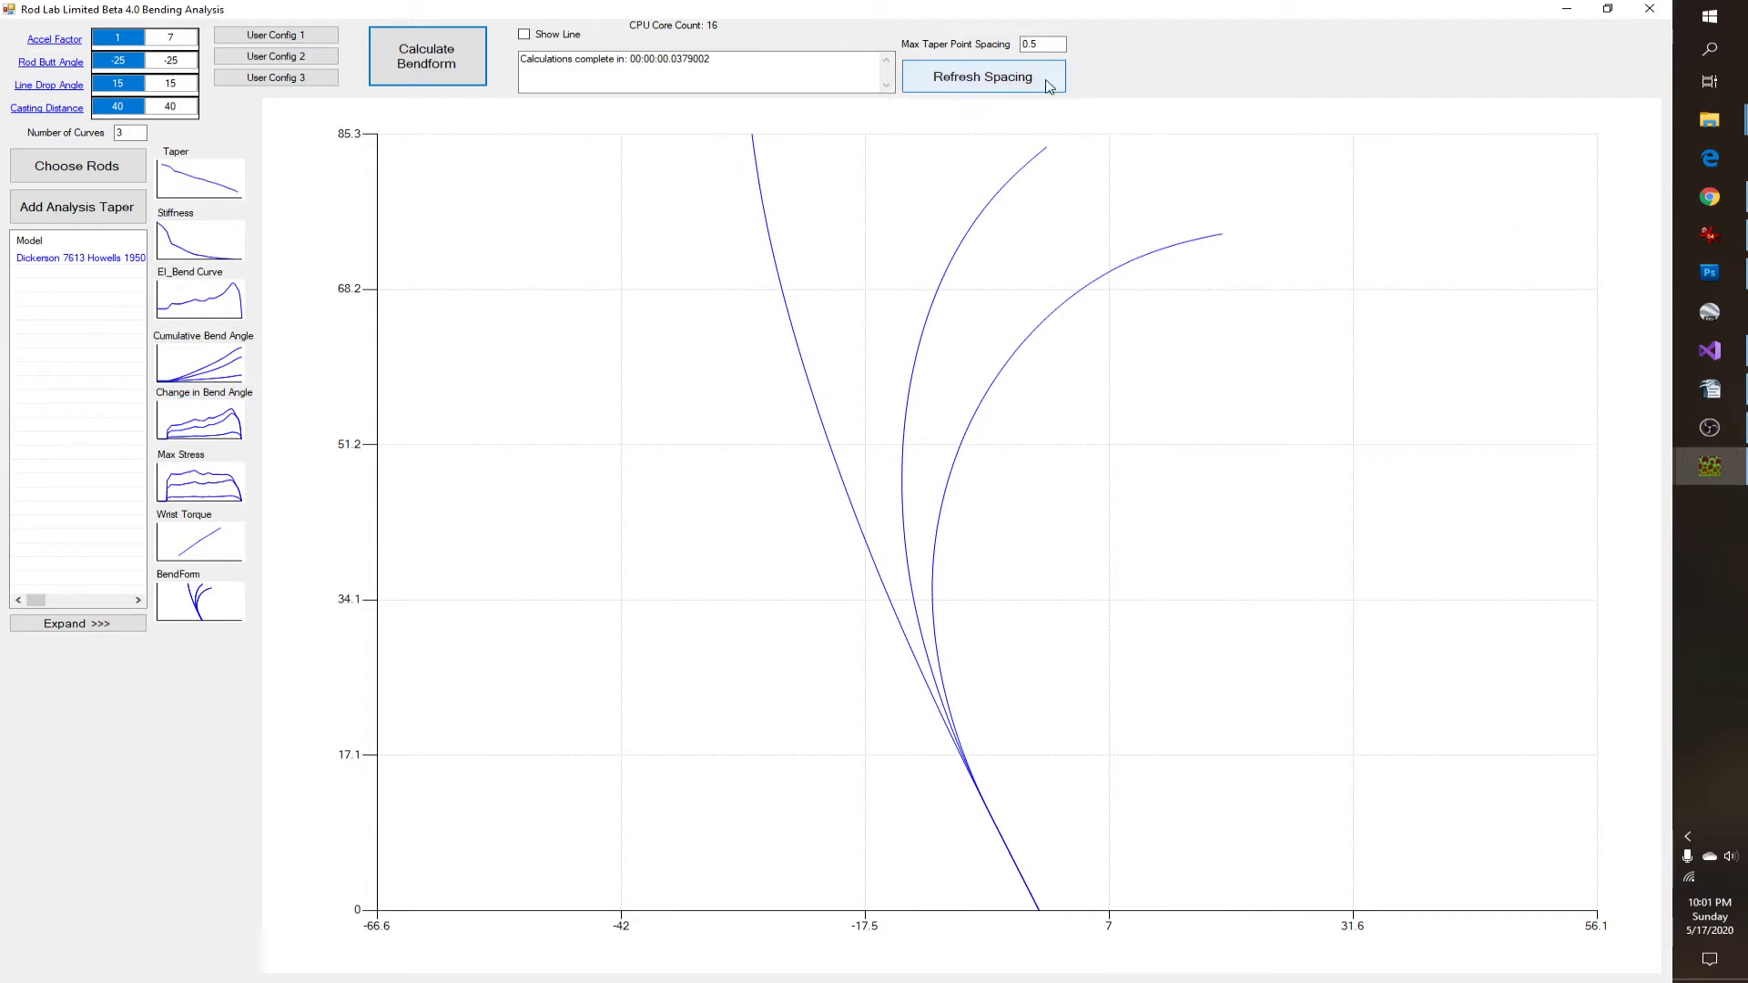
Step: Show the line on the bendform plot and recalculate it with both line drop angles set to 0
{"action": "left_click", "coordinate": [525, 35]}
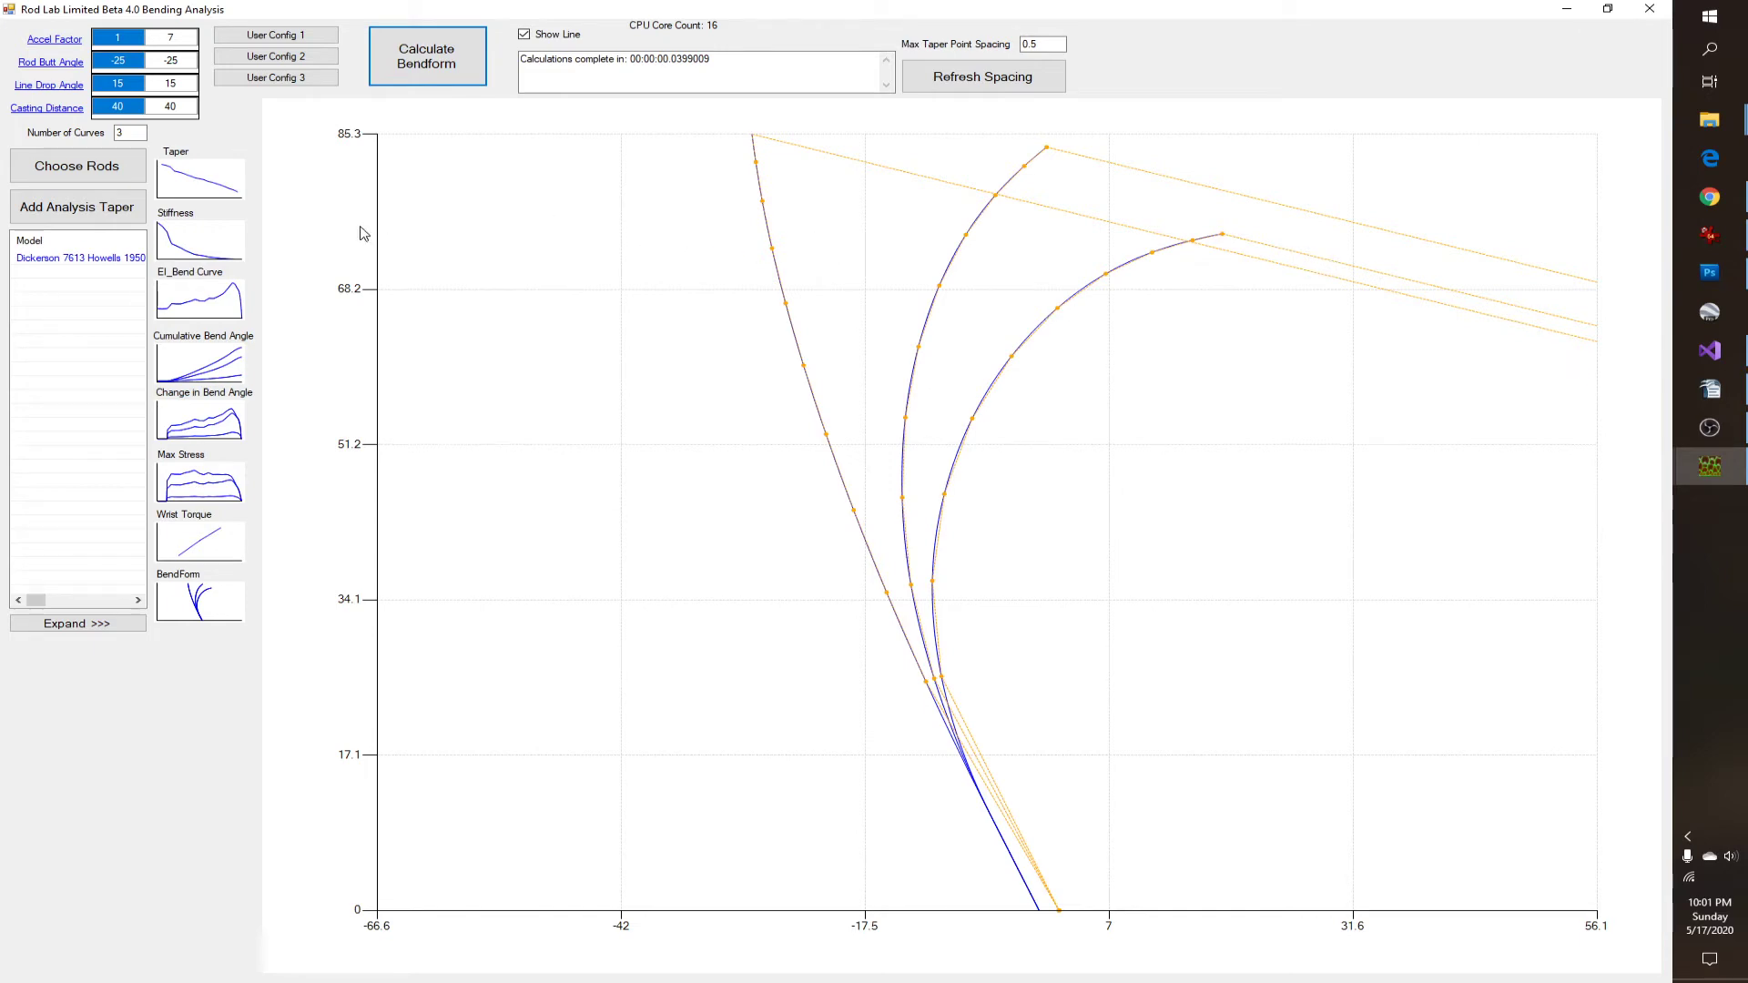
{"action": "left_click", "coordinate": [121, 87]}
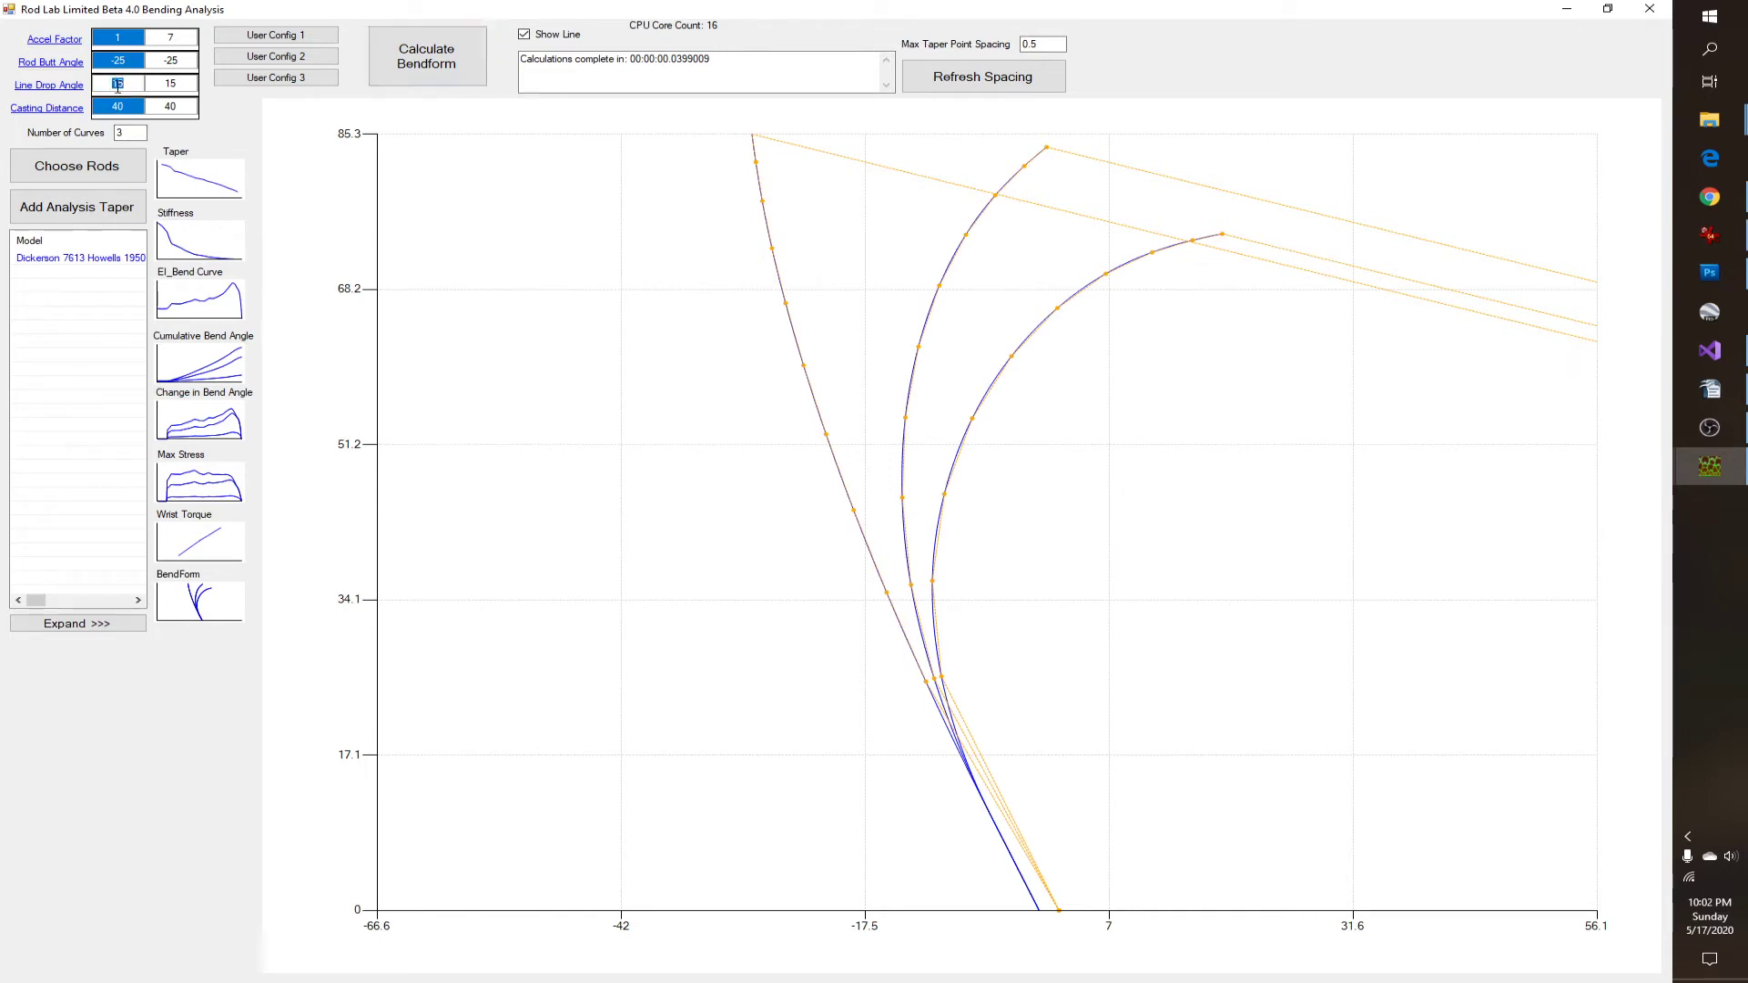
{"action": "type", "text": "0"}
{"action": "left_click", "coordinate": [169, 86]}
{"action": "type", "text": "0"}
{"action": "key", "text": "Return"}
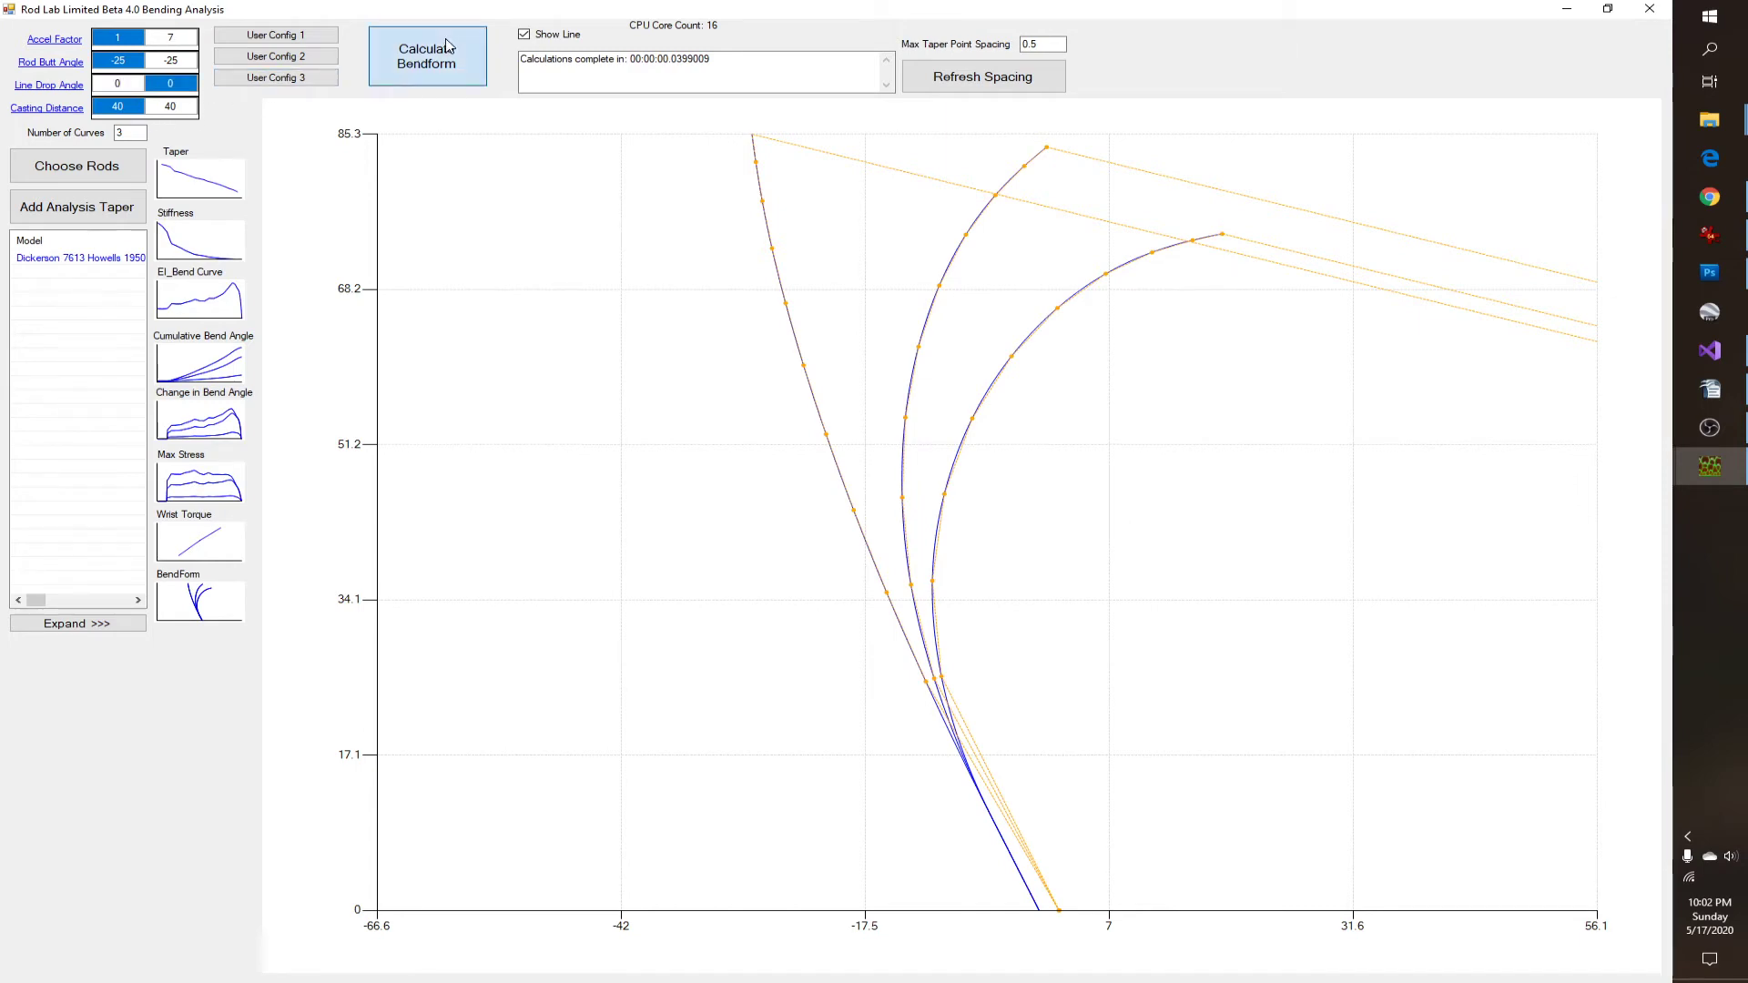
Step: Set both line drop angles to -10 and recalculate the bendform
{"action": "left_click", "coordinate": [135, 84]}
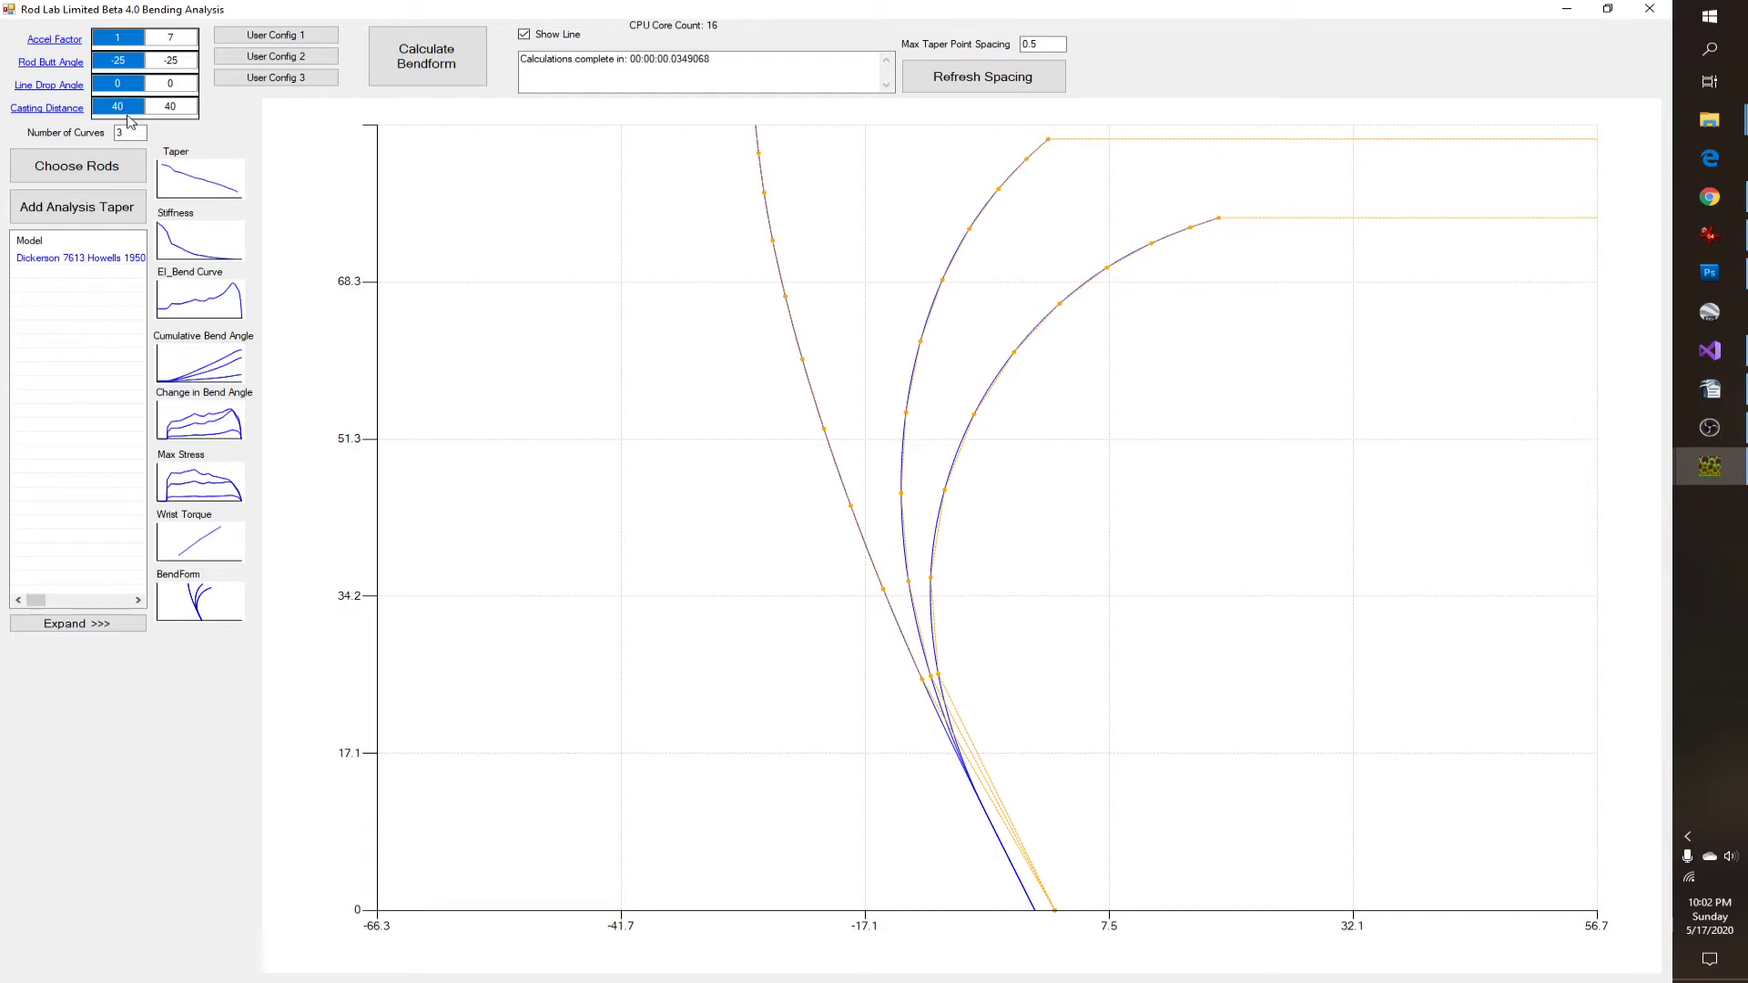
{"action": "key", "text": "BackSpace"}
{"action": "type", "text": "-10"}
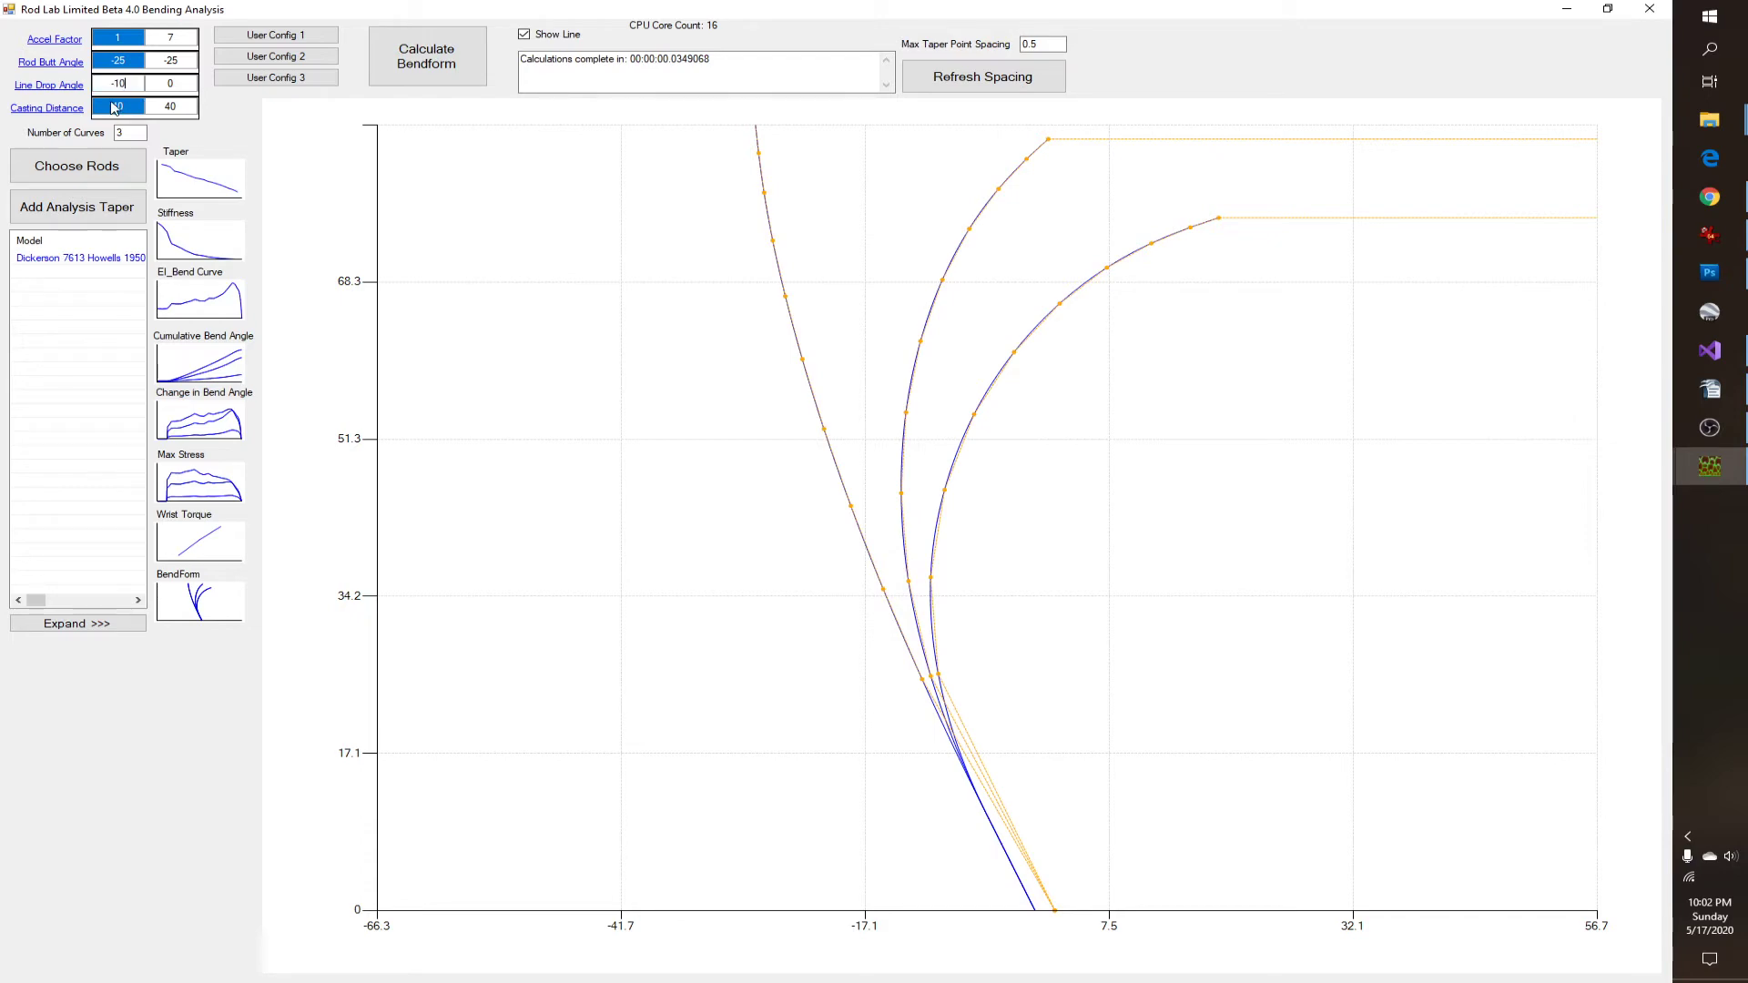
{"action": "left_click", "coordinate": [181, 82]}
{"action": "type", "text": "-10"}
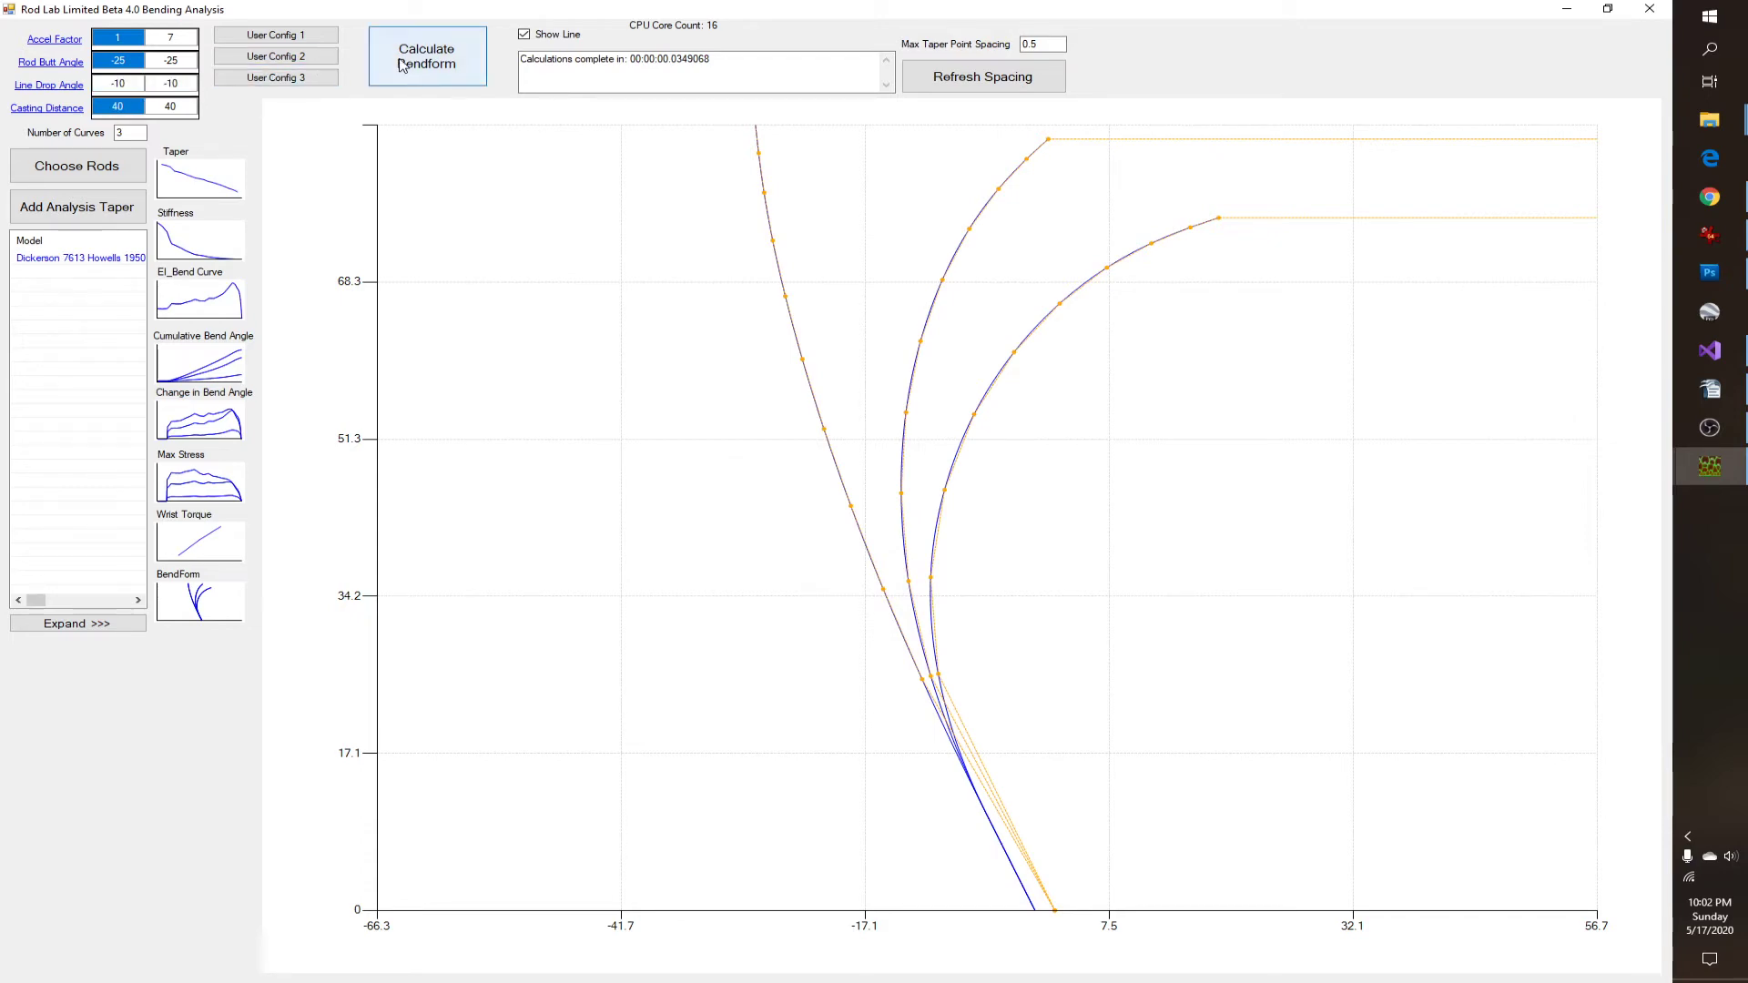
{"action": "left_click", "coordinate": [406, 65]}
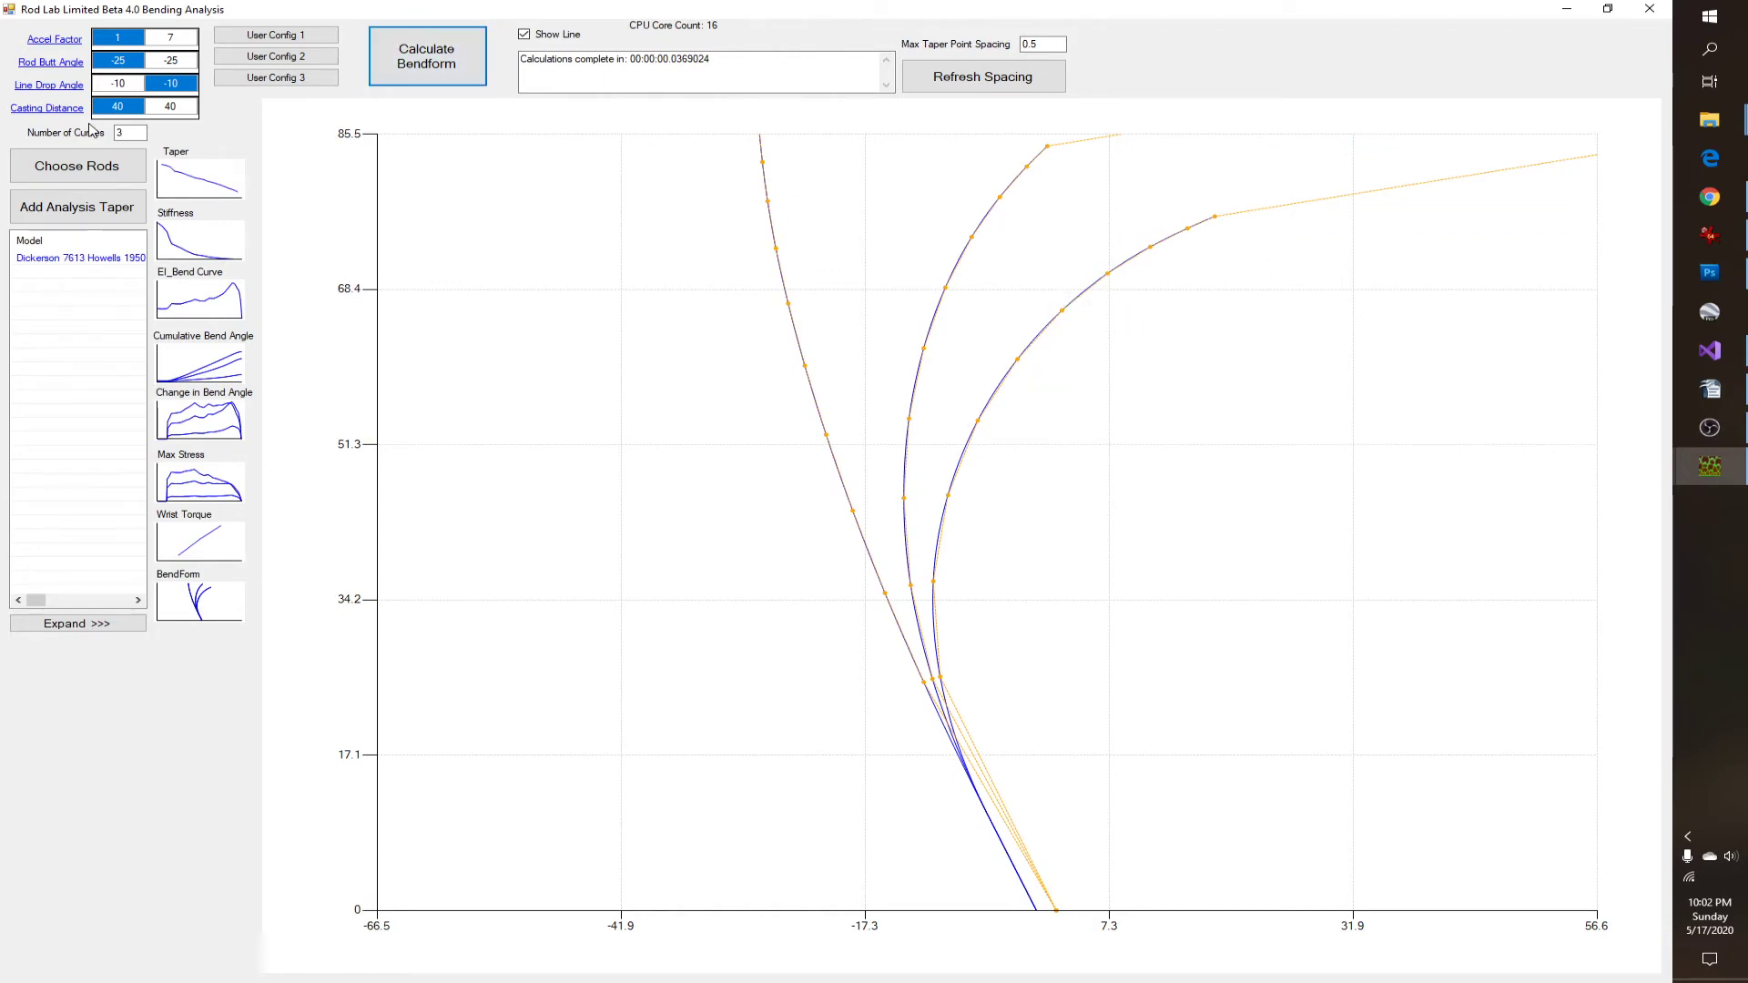
Step: Load the Accel Factor preset with 3 curves and calculate the bendform for a starting casting distance of 0
{"action": "left_click", "coordinate": [53, 42]}
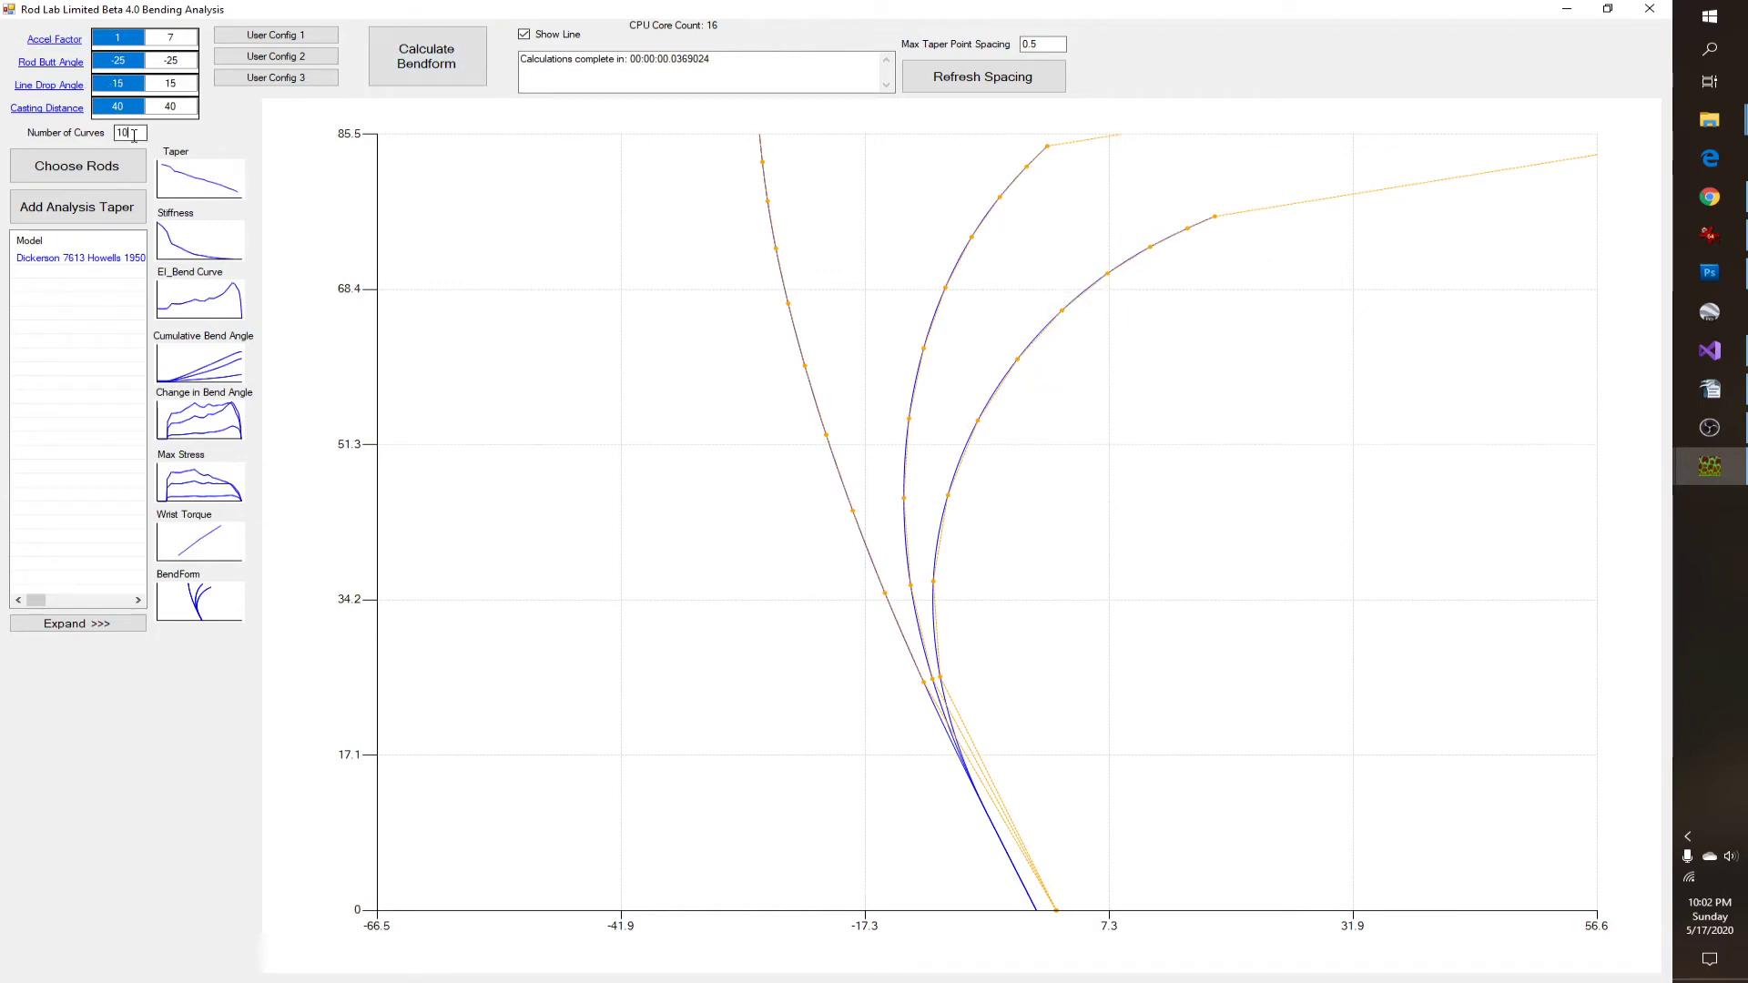
{"action": "double_click", "coordinate": [134, 136]}
{"action": "type", "text": "3"}
{"action": "left_click", "coordinate": [137, 106]}
{"action": "type", "text": "0"}
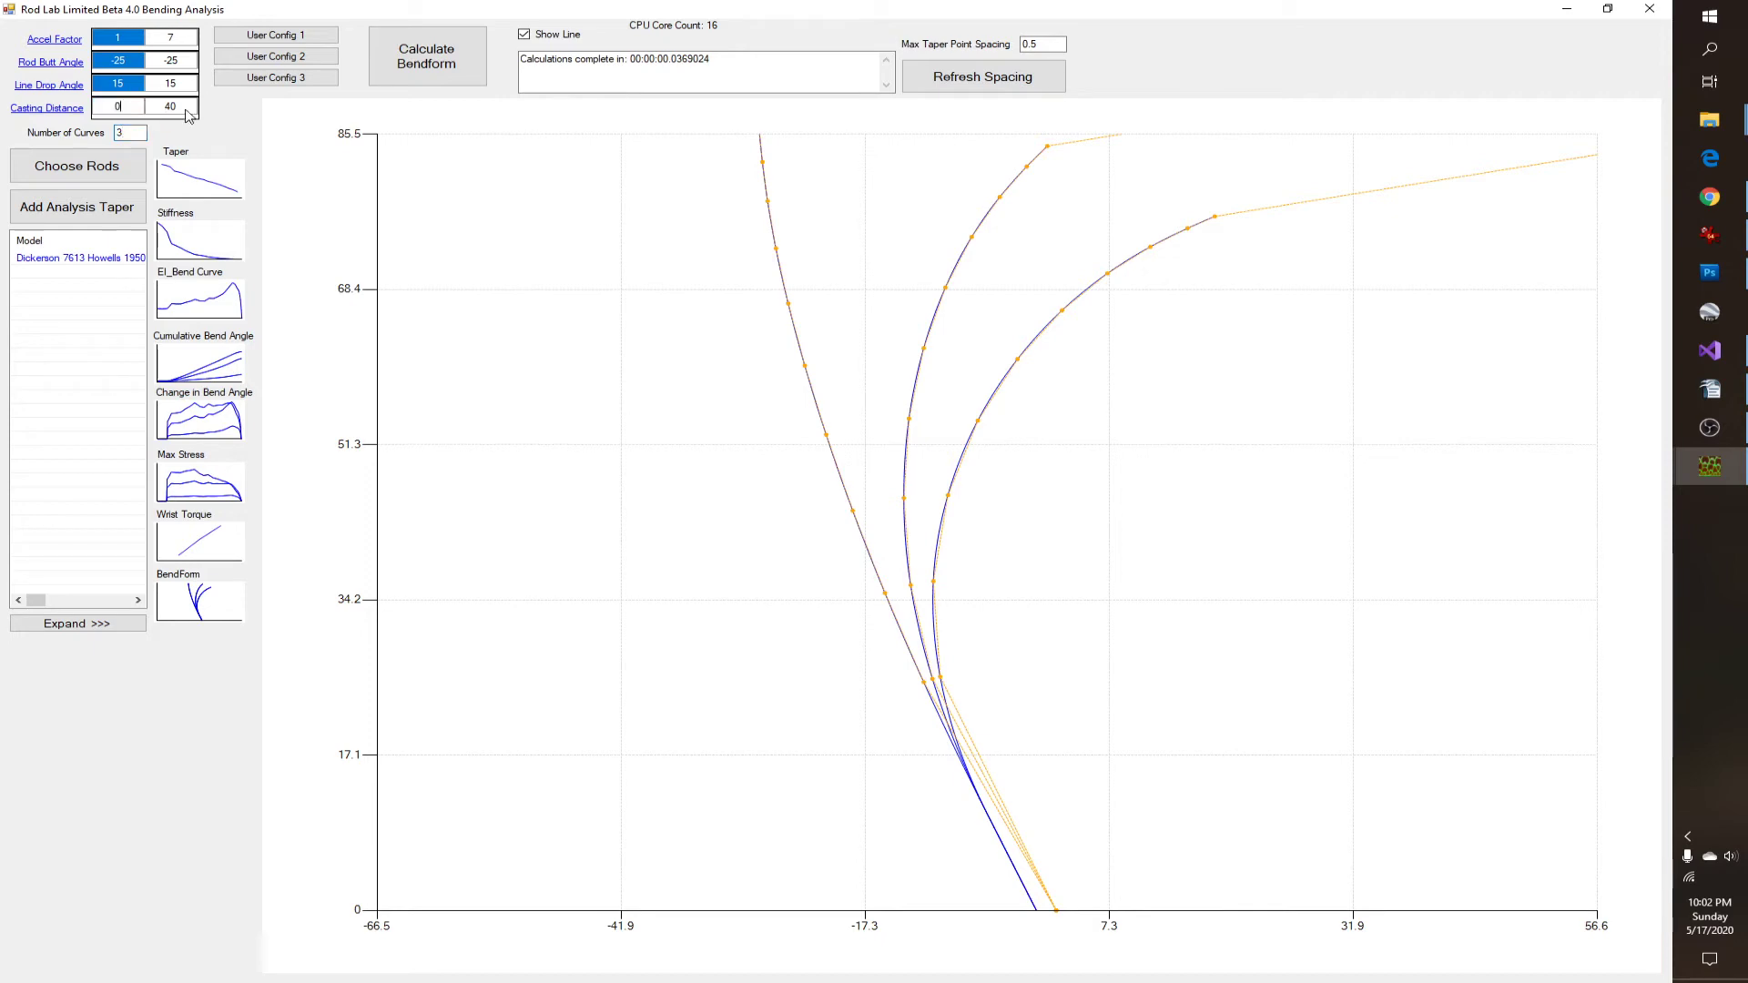
{"action": "left_click", "coordinate": [400, 62]}
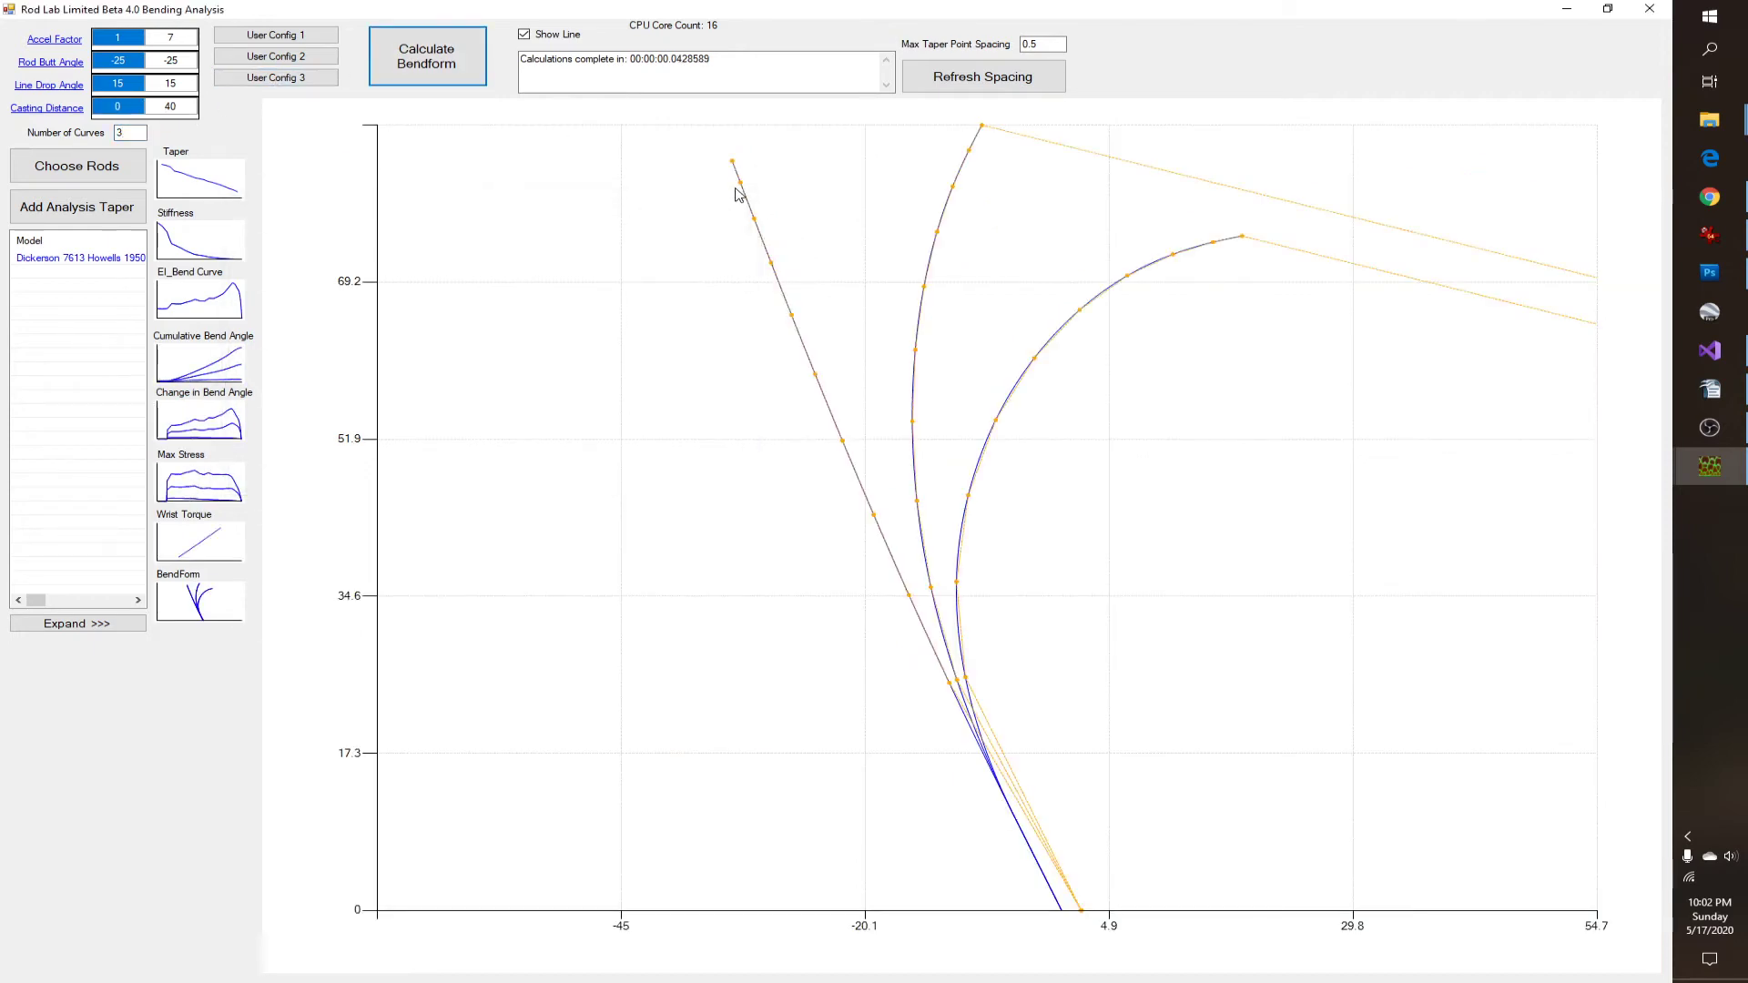
Step: Set the starting accel factor to 7 and recalculate the bendform
{"action": "left_click", "coordinate": [106, 37]}
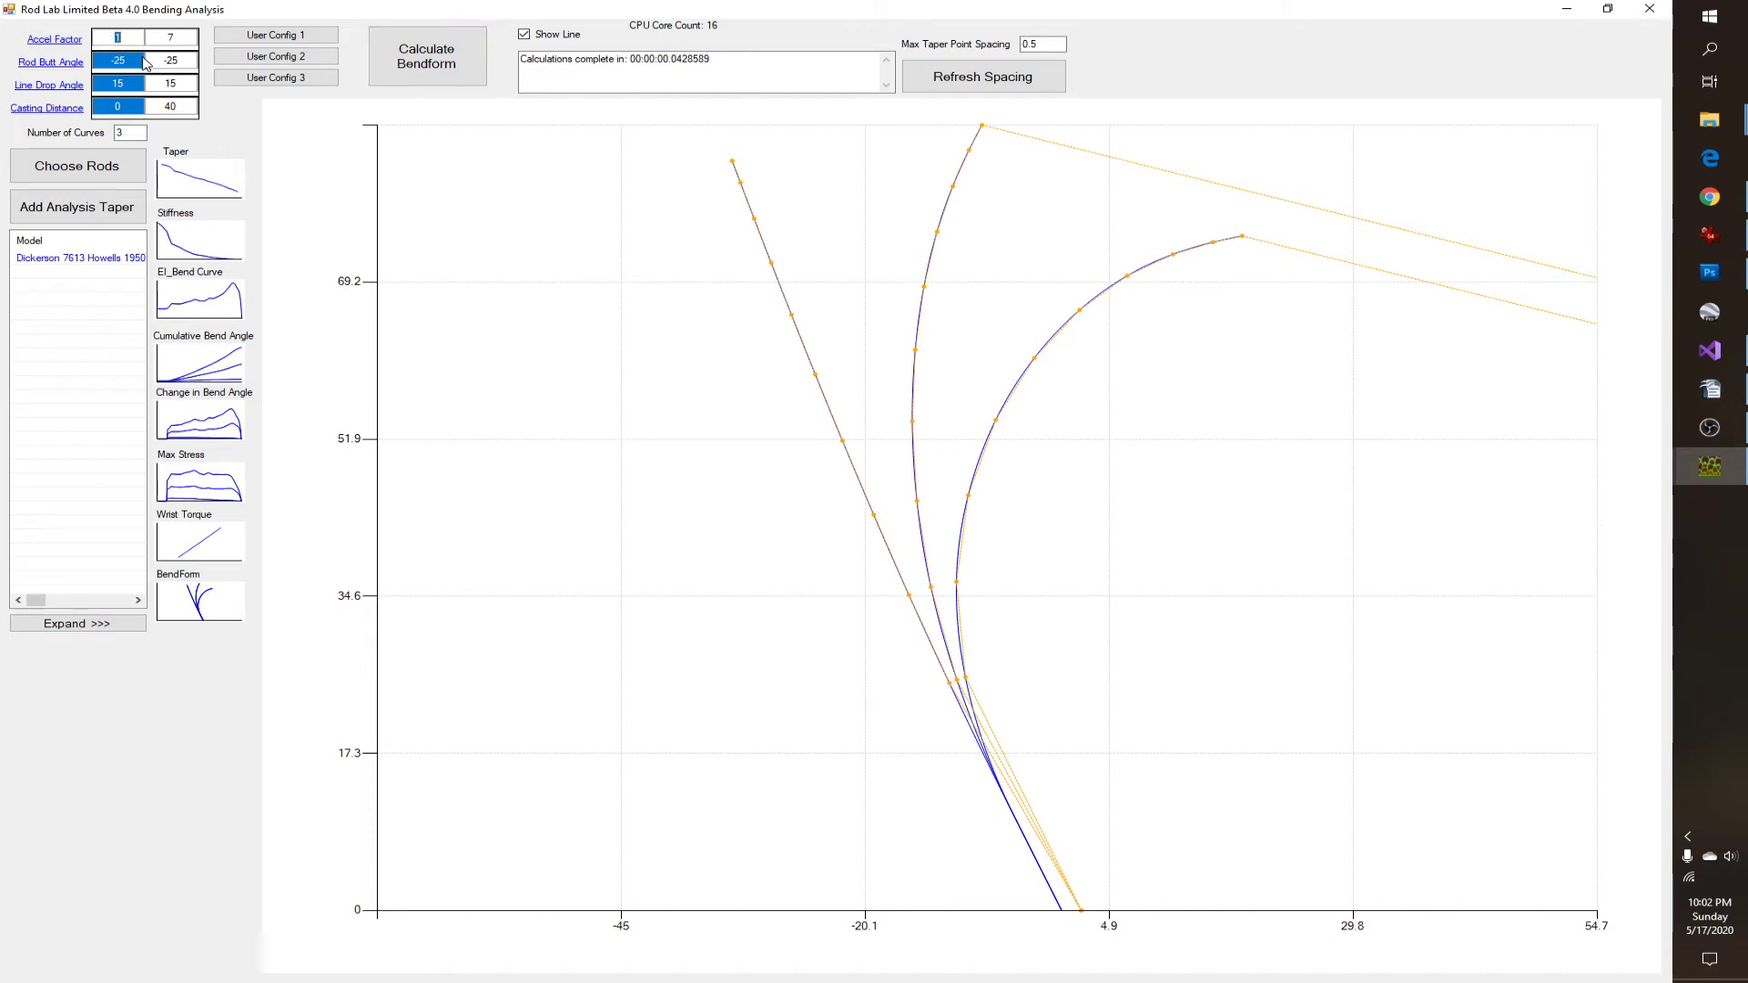
{"action": "type", "text": "7"}
{"action": "left_click", "coordinate": [448, 72]}
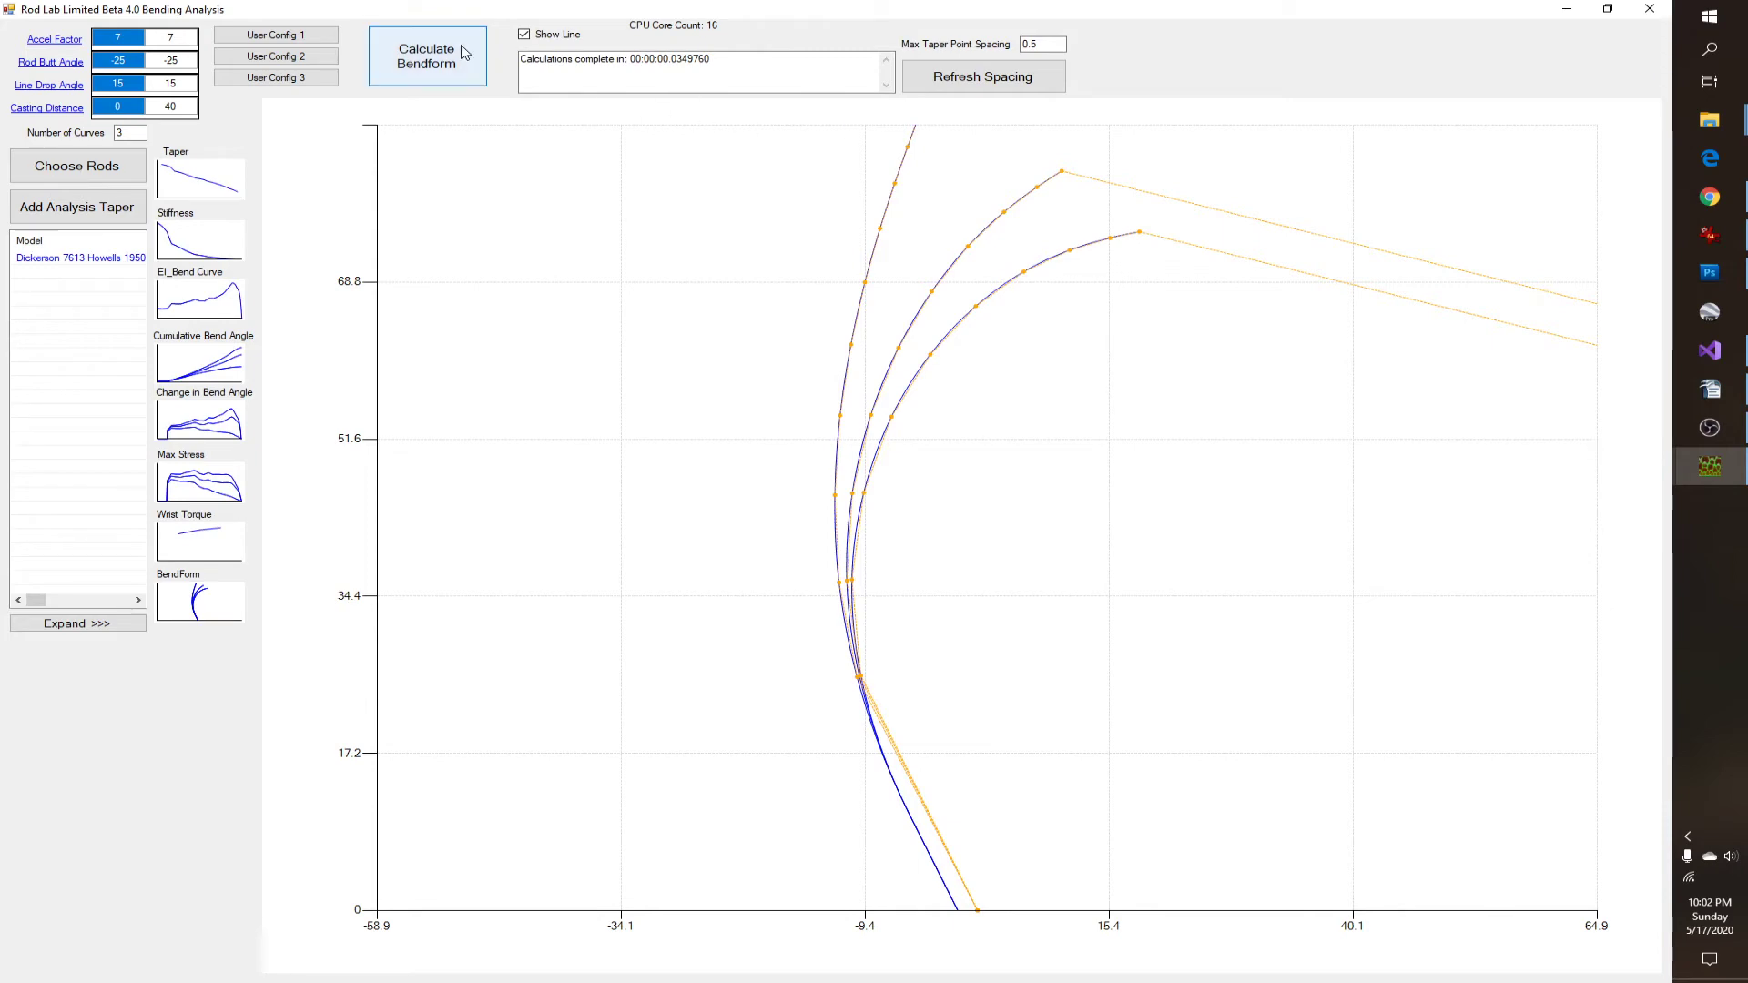
Step: Load the Accel Factor preset and the Rod Butt Angle preset in turn, calculating the bendform for each
{"action": "left_click", "coordinate": [50, 40]}
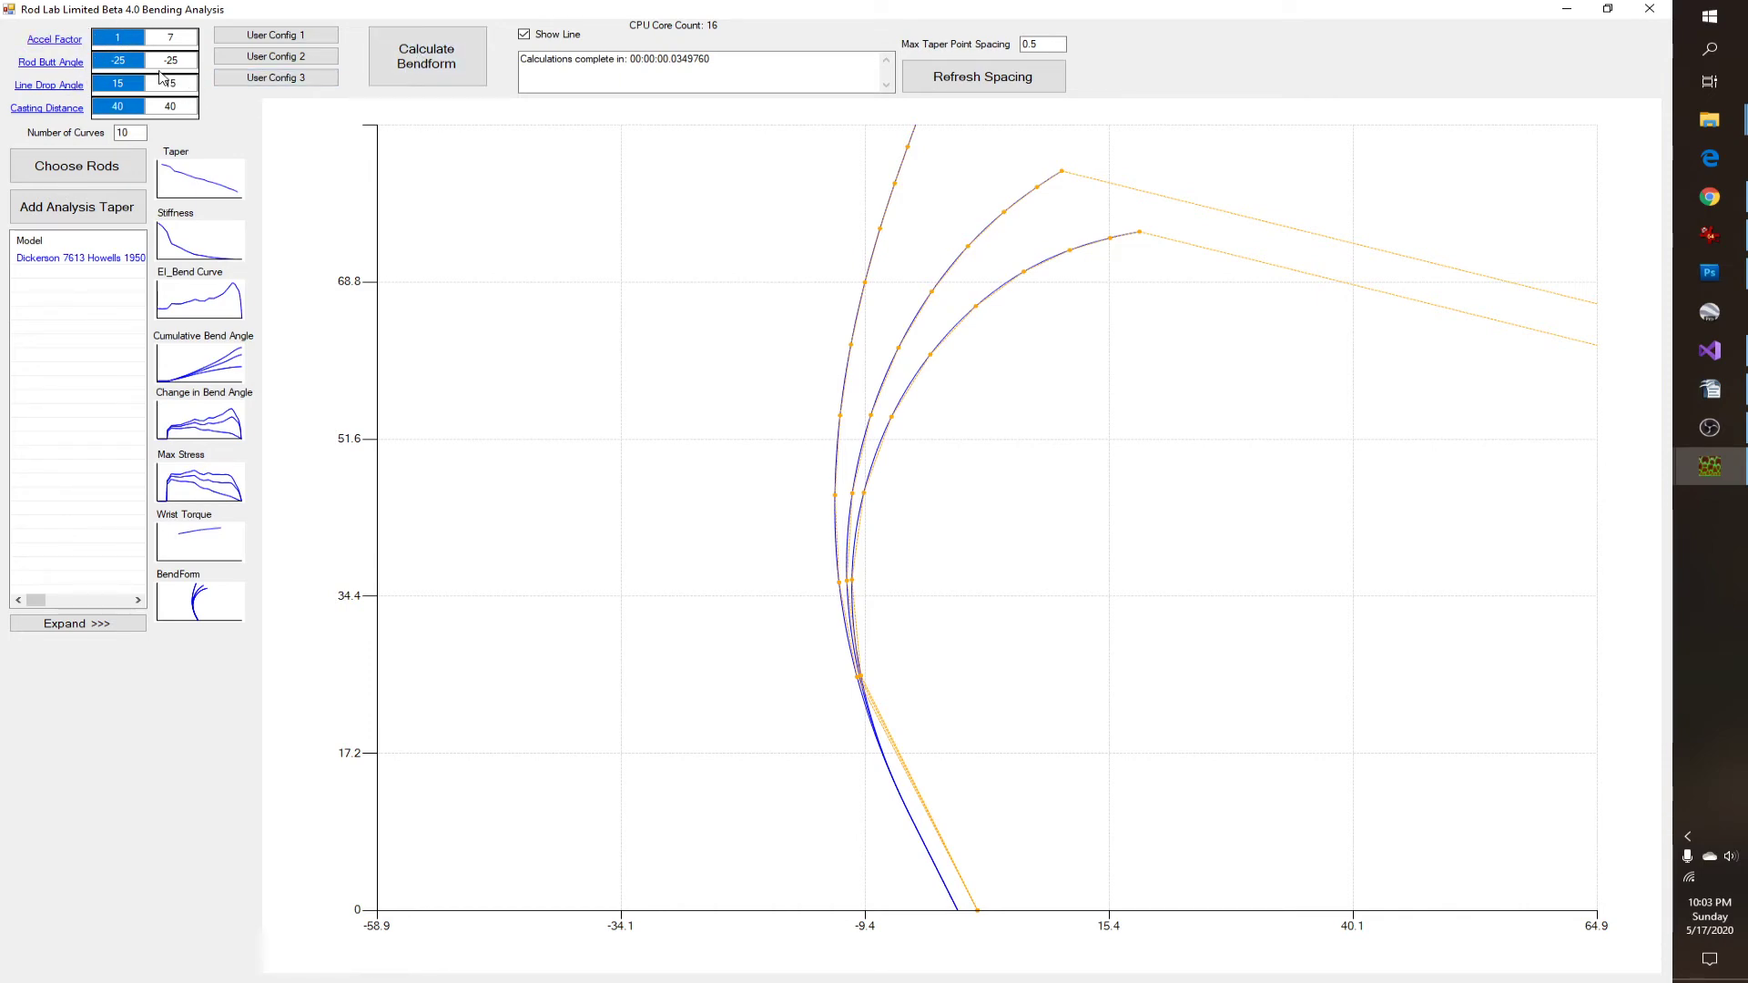
{"action": "left_click", "coordinate": [408, 64]}
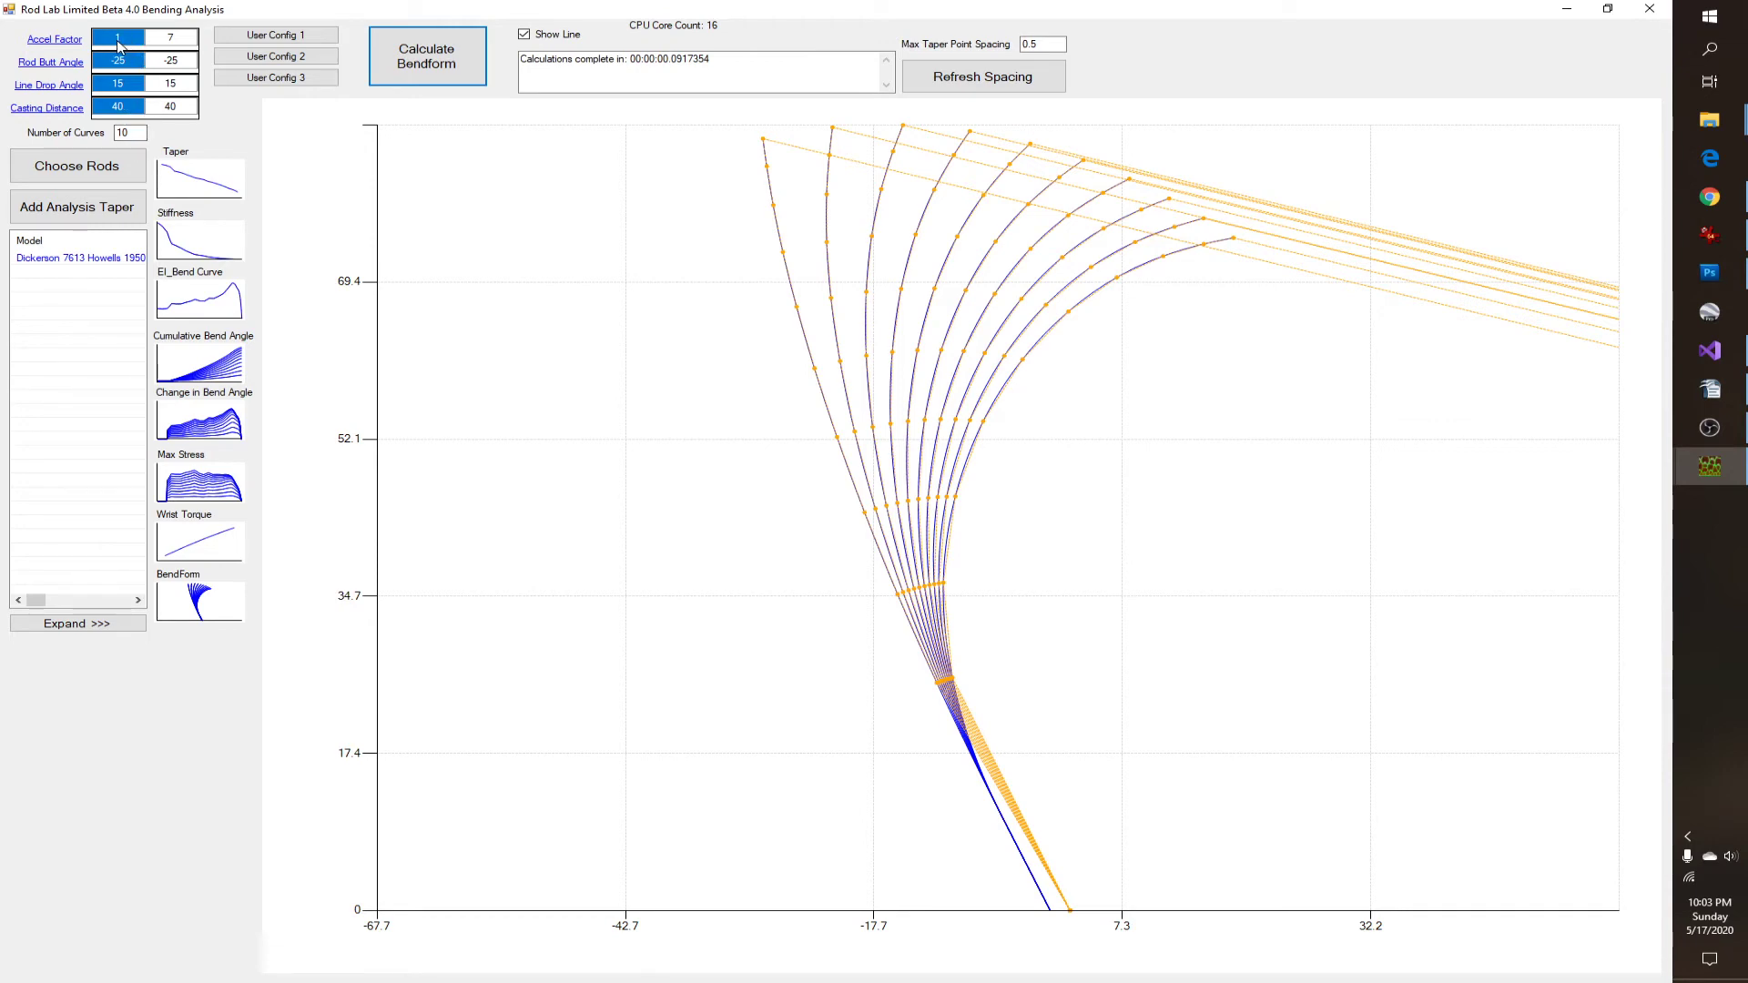
{"action": "left_click", "coordinate": [39, 64]}
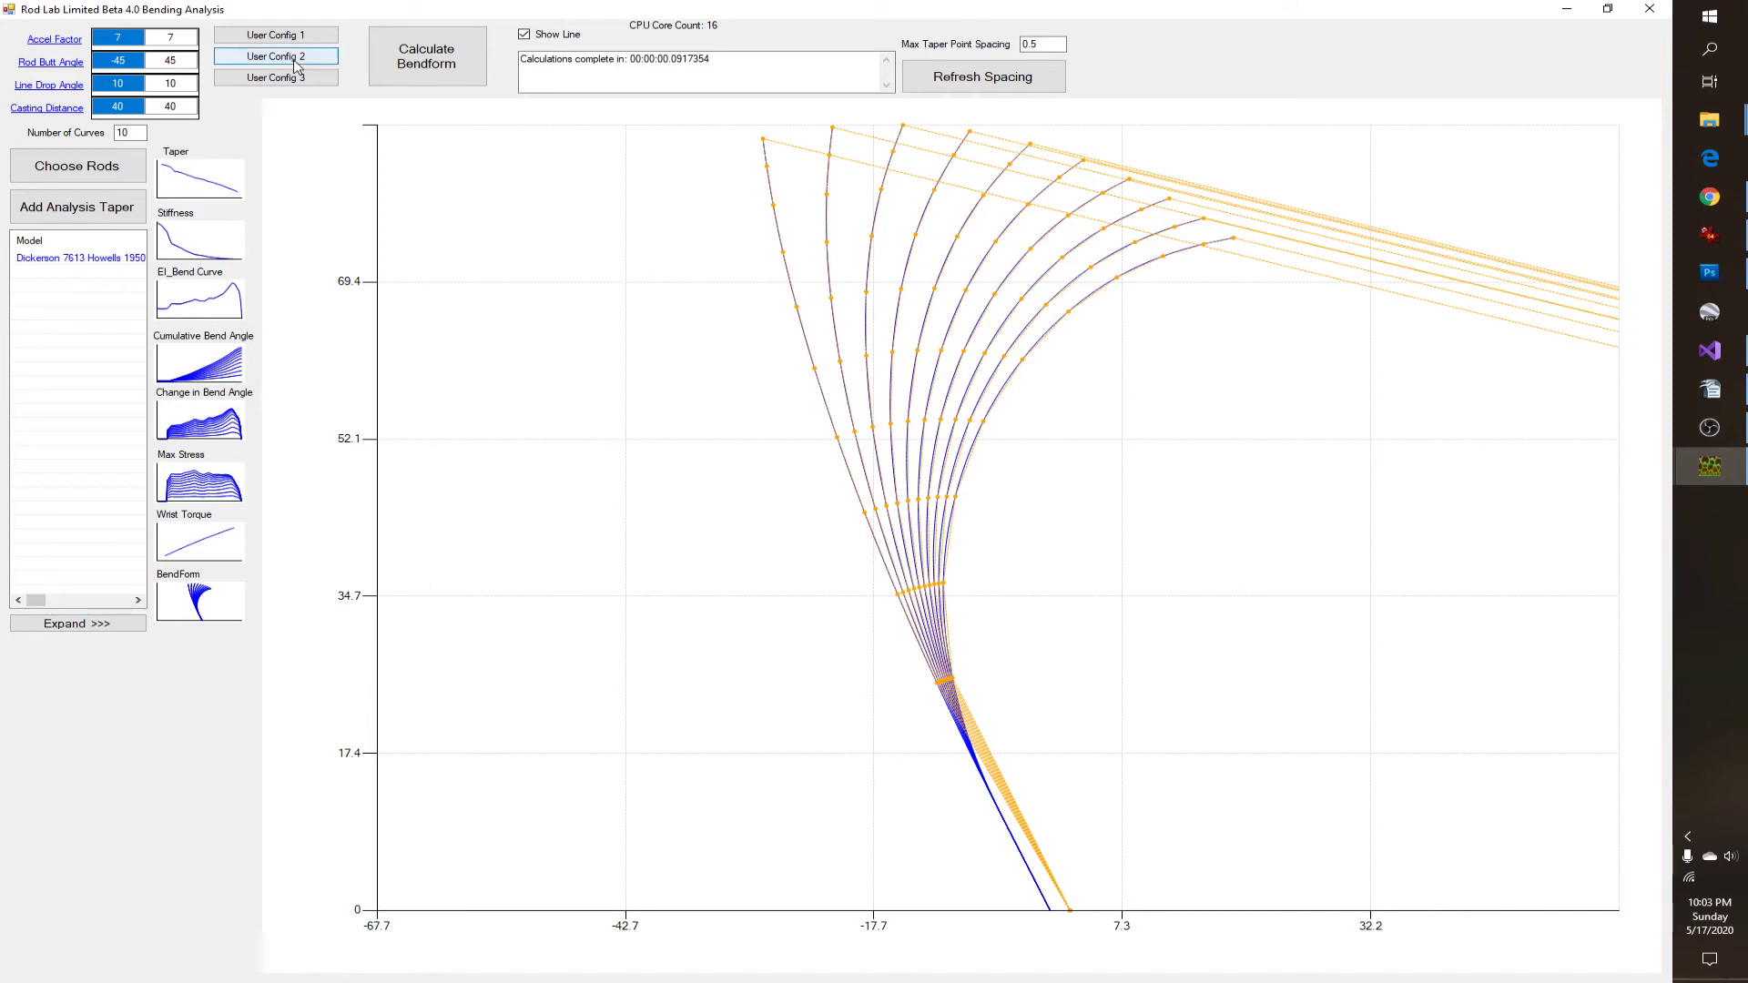
{"action": "left_click", "coordinate": [433, 65]}
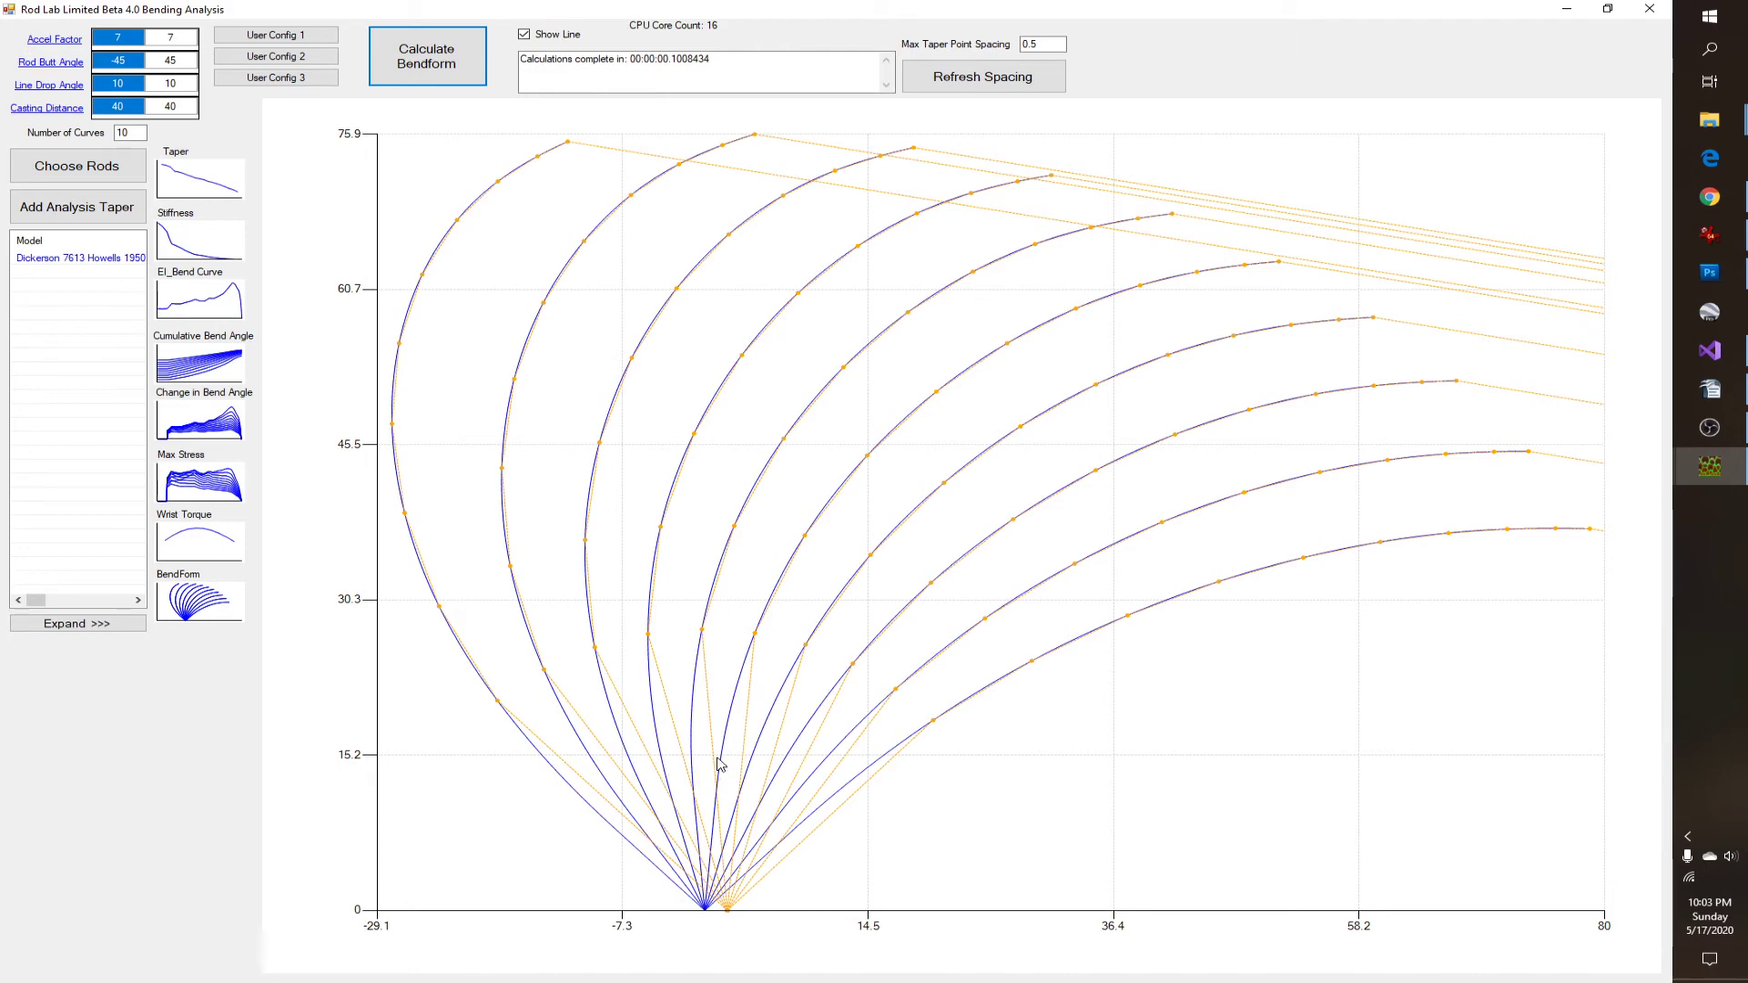
Step: Load the Line Drop Angle preset and the Casting Distance preset in turn, calculating the bendform for each
{"action": "left_click", "coordinate": [37, 86]}
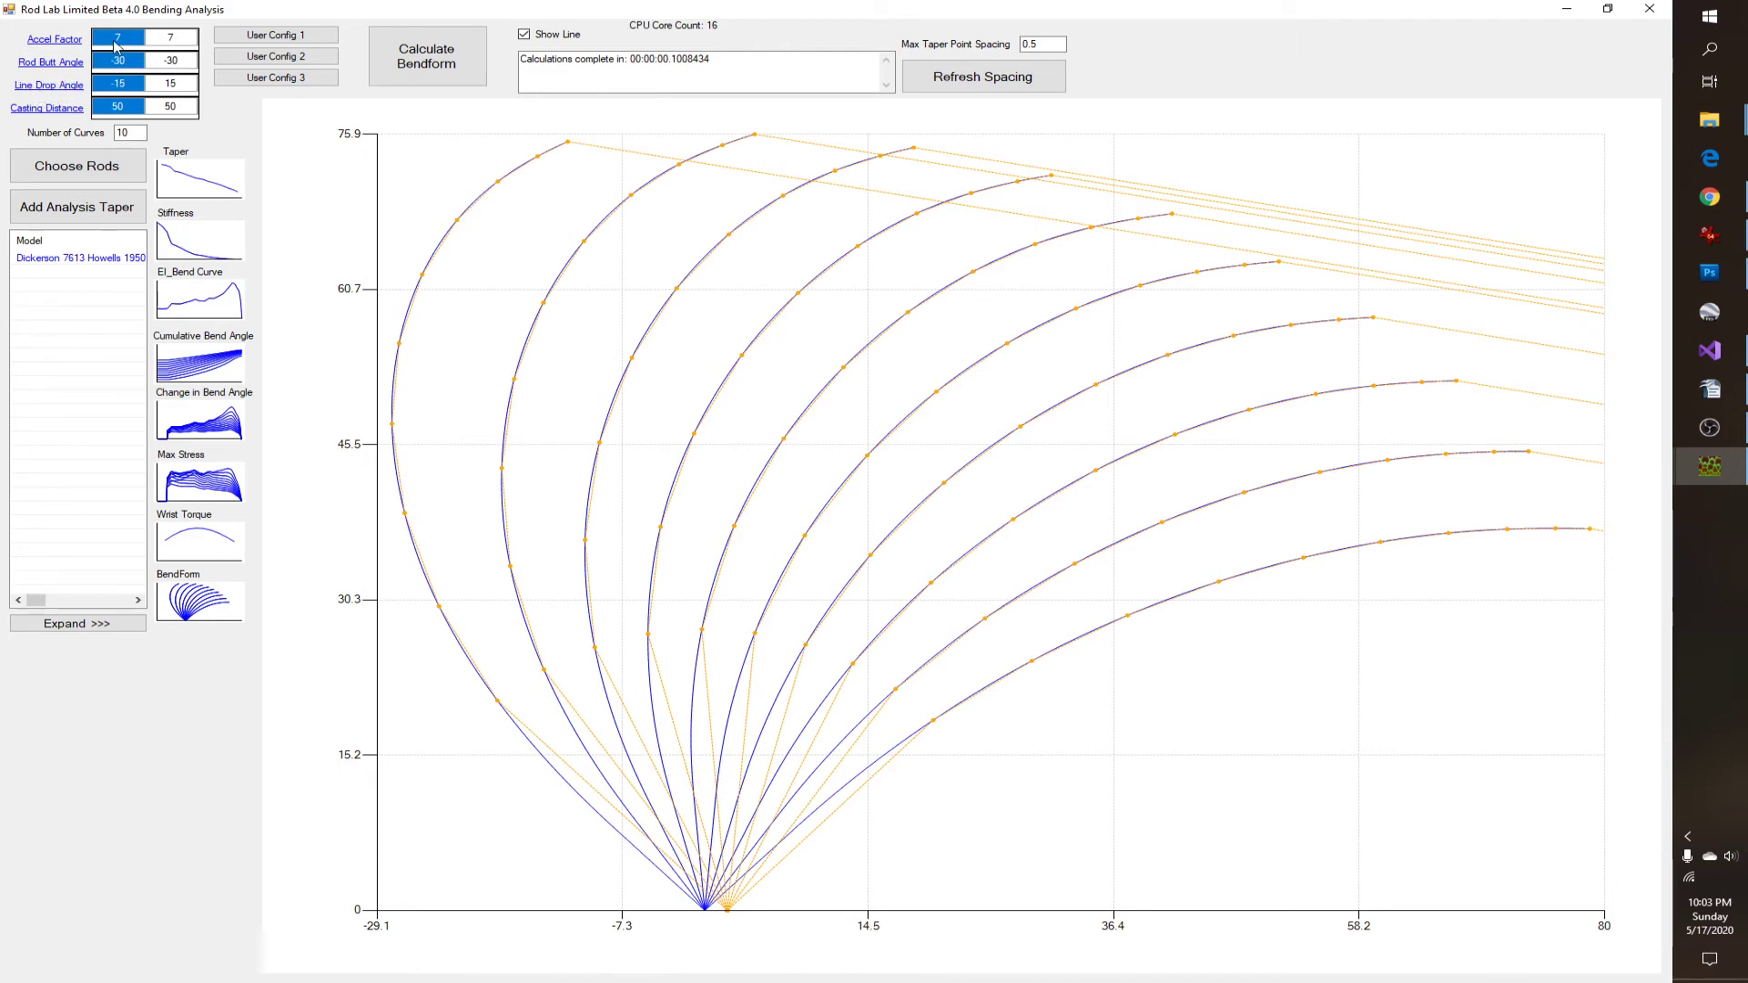
{"action": "left_click", "coordinate": [473, 75]}
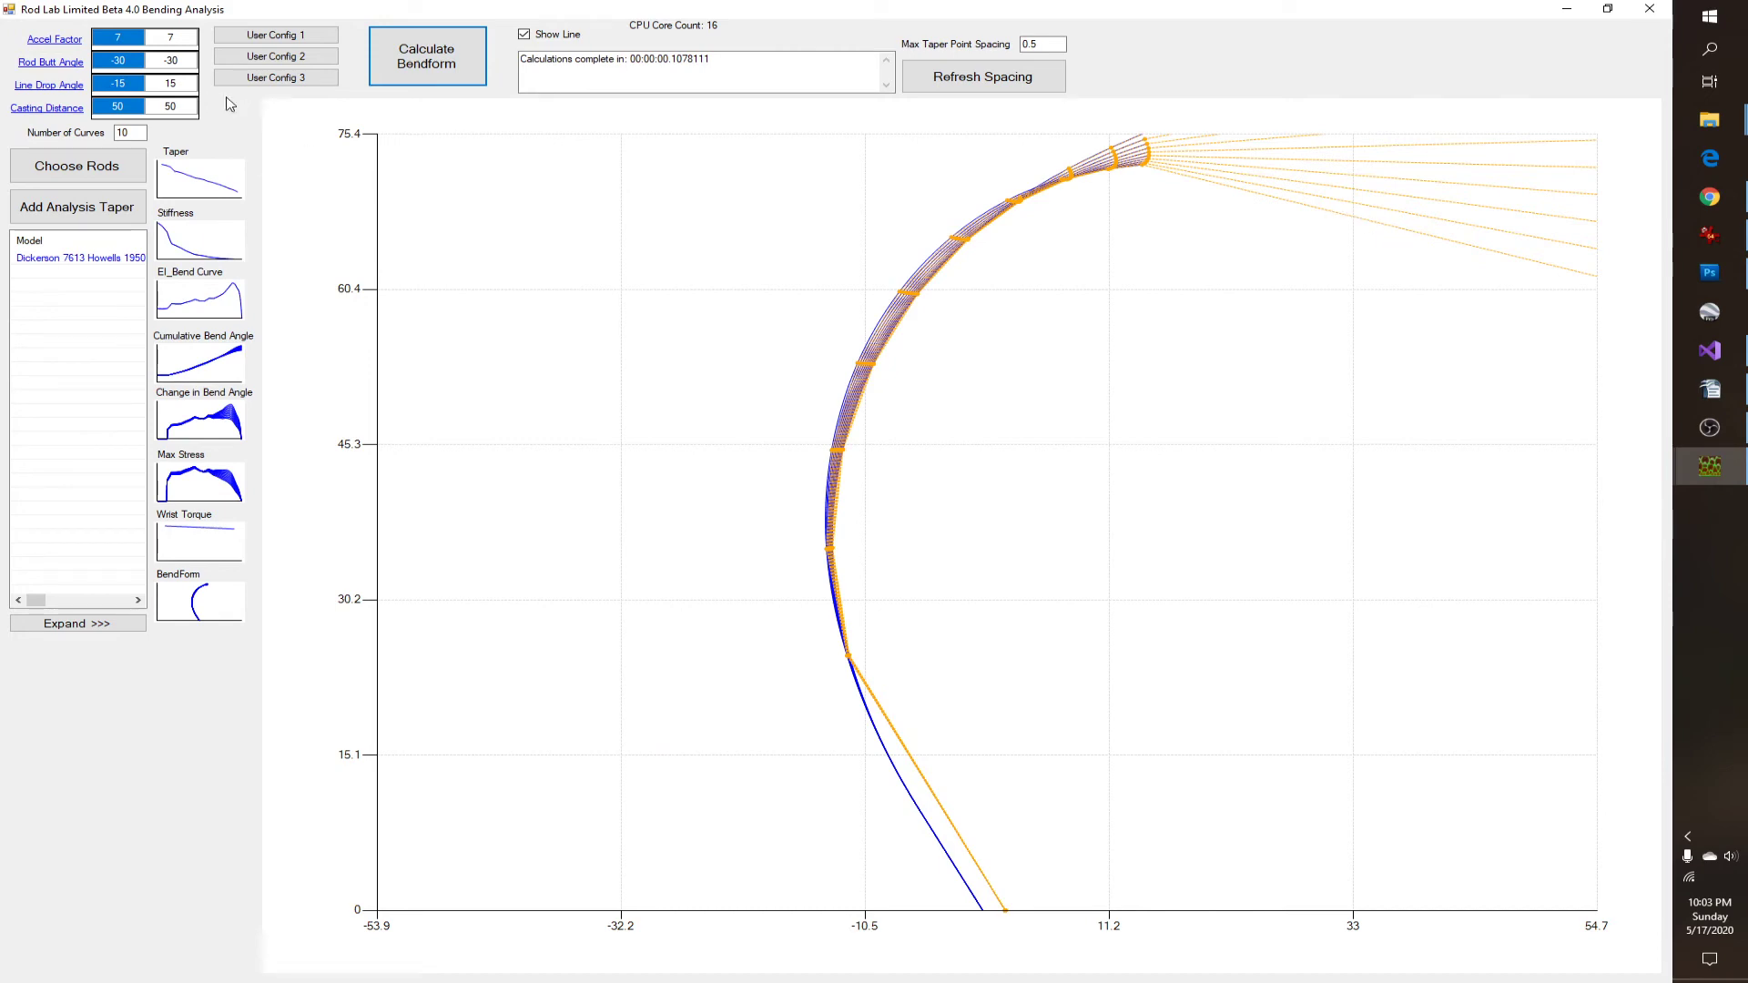
{"action": "left_click", "coordinate": [47, 111]}
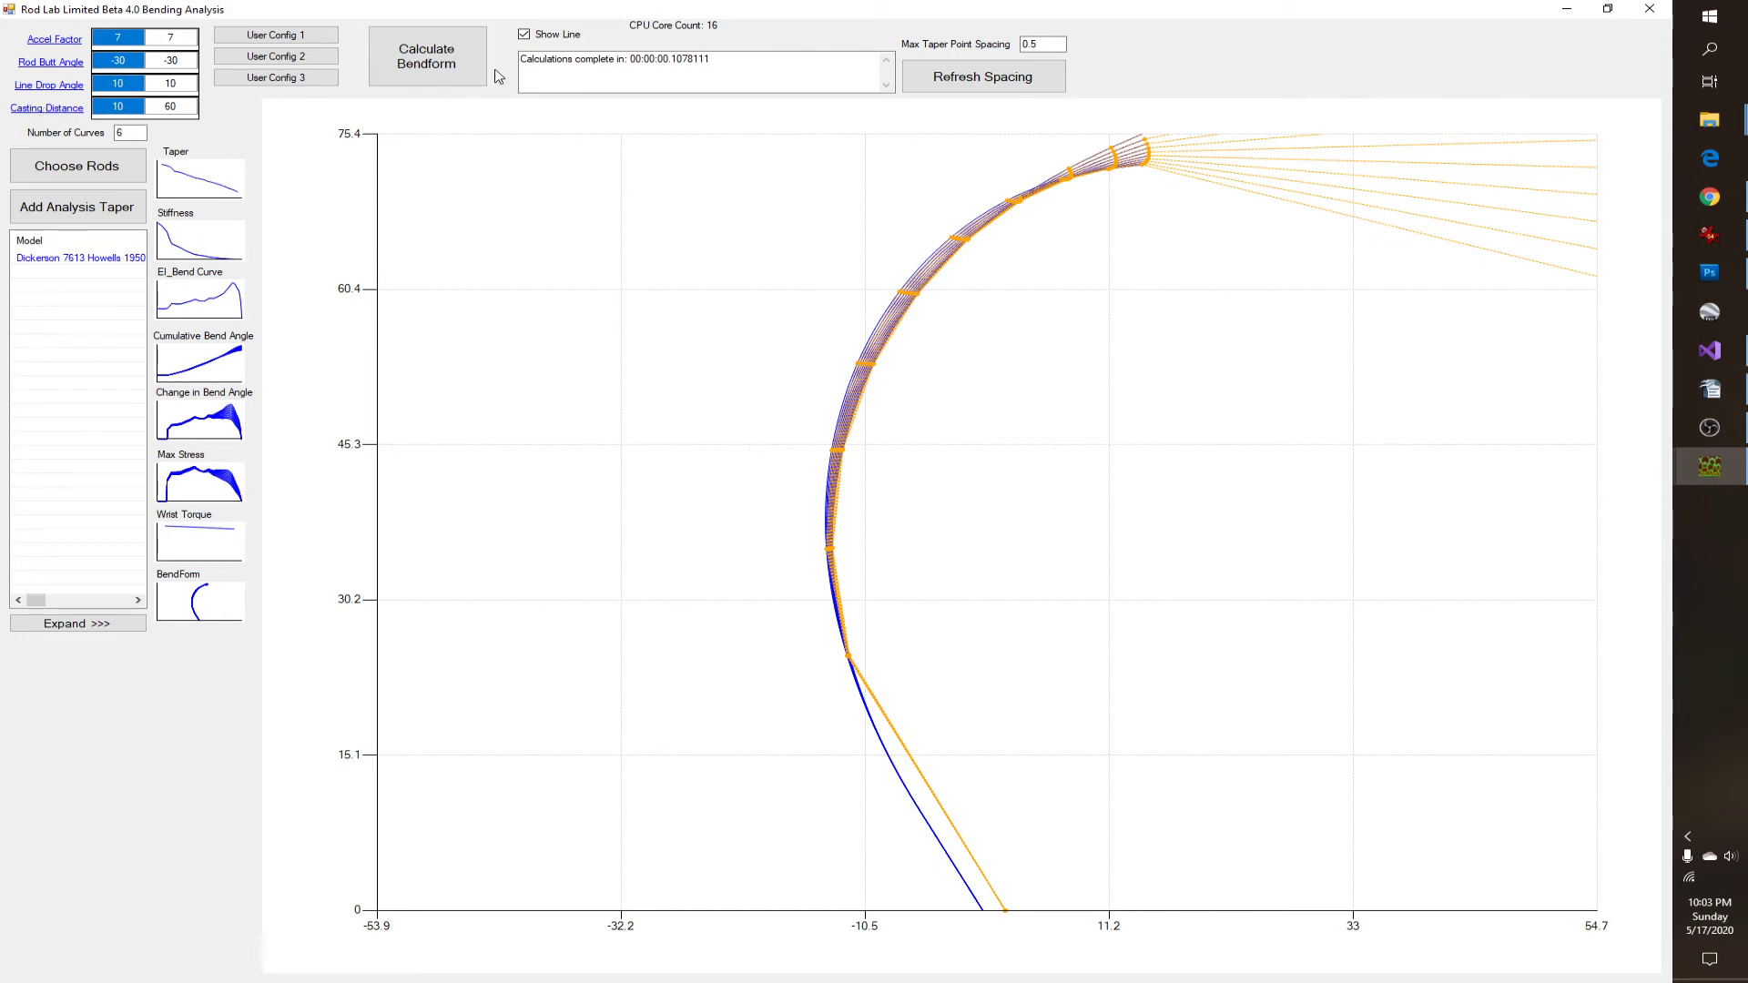
{"action": "left_click", "coordinate": [428, 70]}
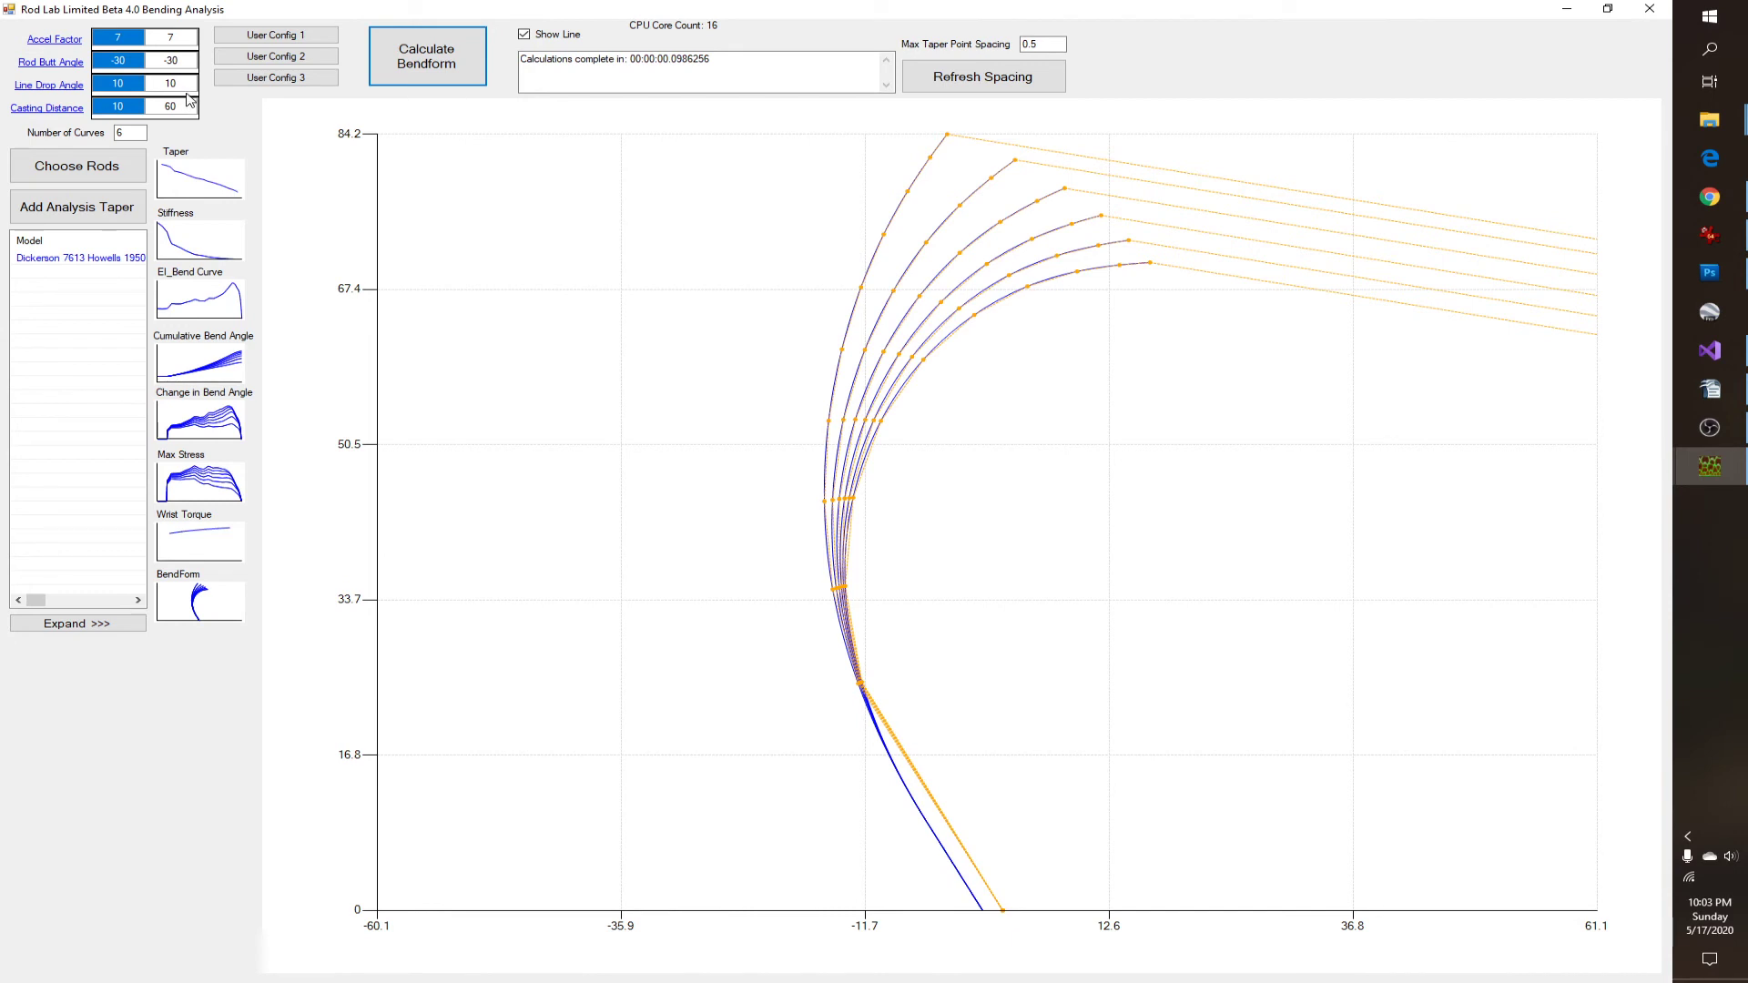
Step: Load the Accel Factor preset, set the starting rod butt angle to 25 and starting line drop angle to -10, and calculate the bendform
{"action": "left_click", "coordinate": [54, 39]}
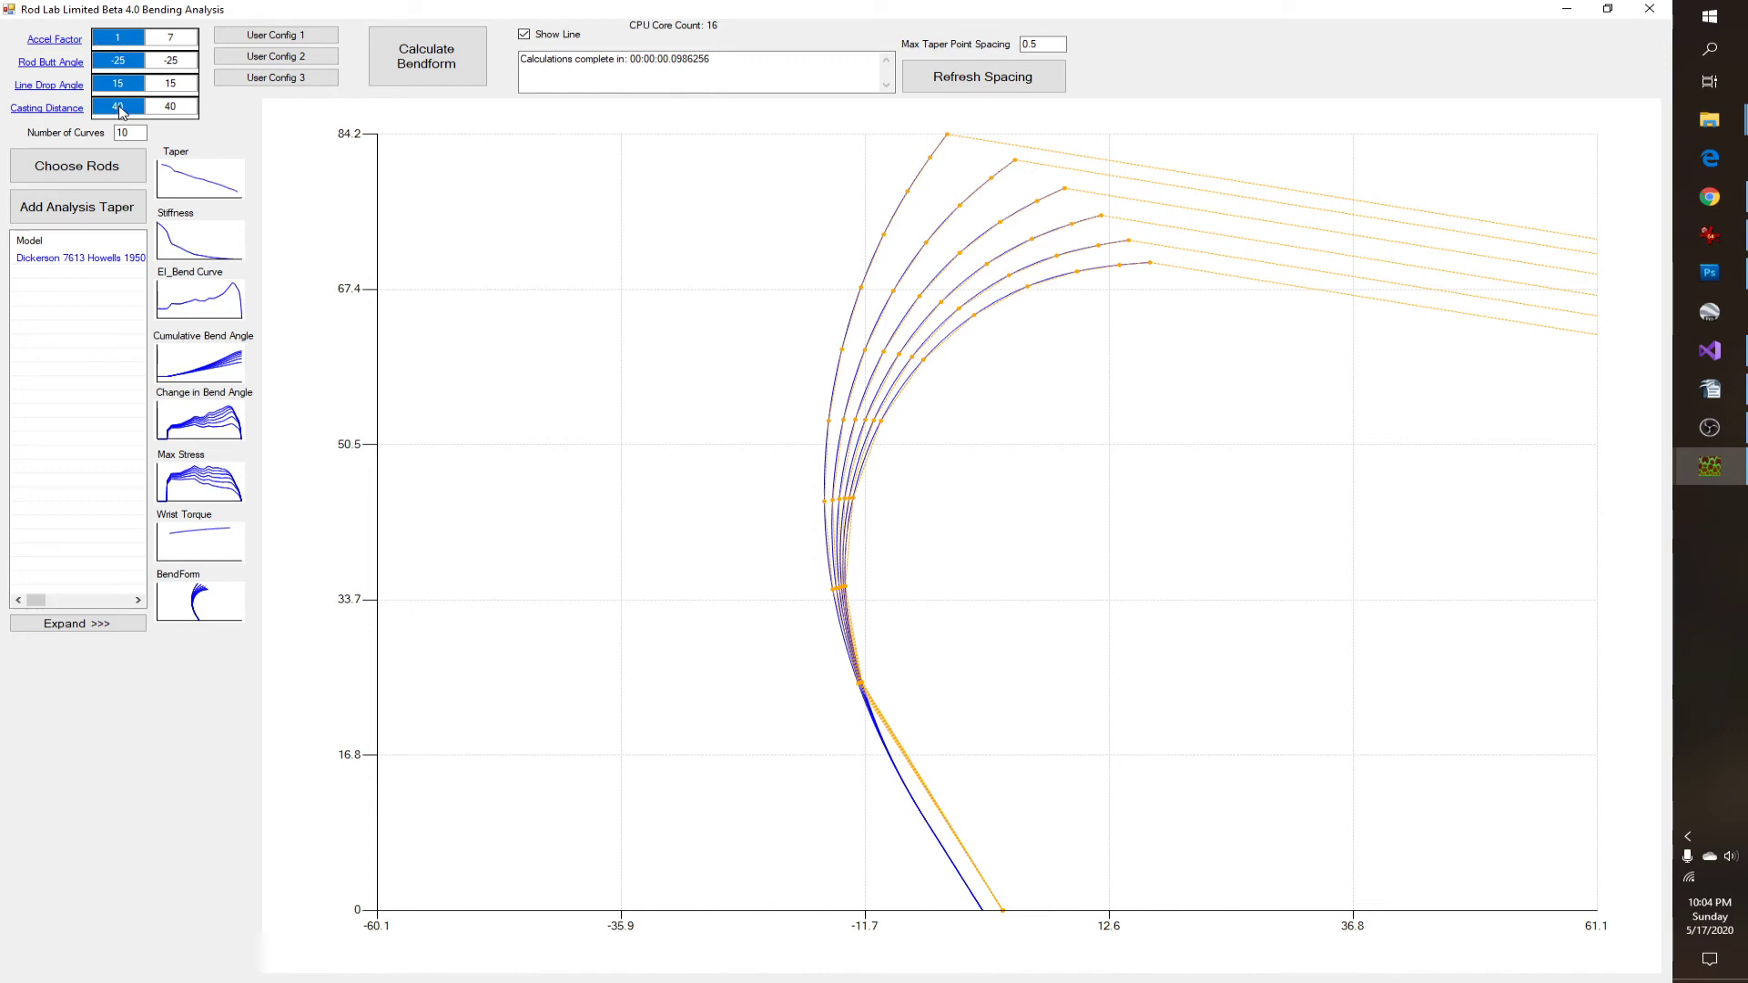
{"action": "left_click", "coordinate": [183, 104]}
{"action": "left_click", "coordinate": [118, 108]}
{"action": "left_click", "coordinate": [184, 109]}
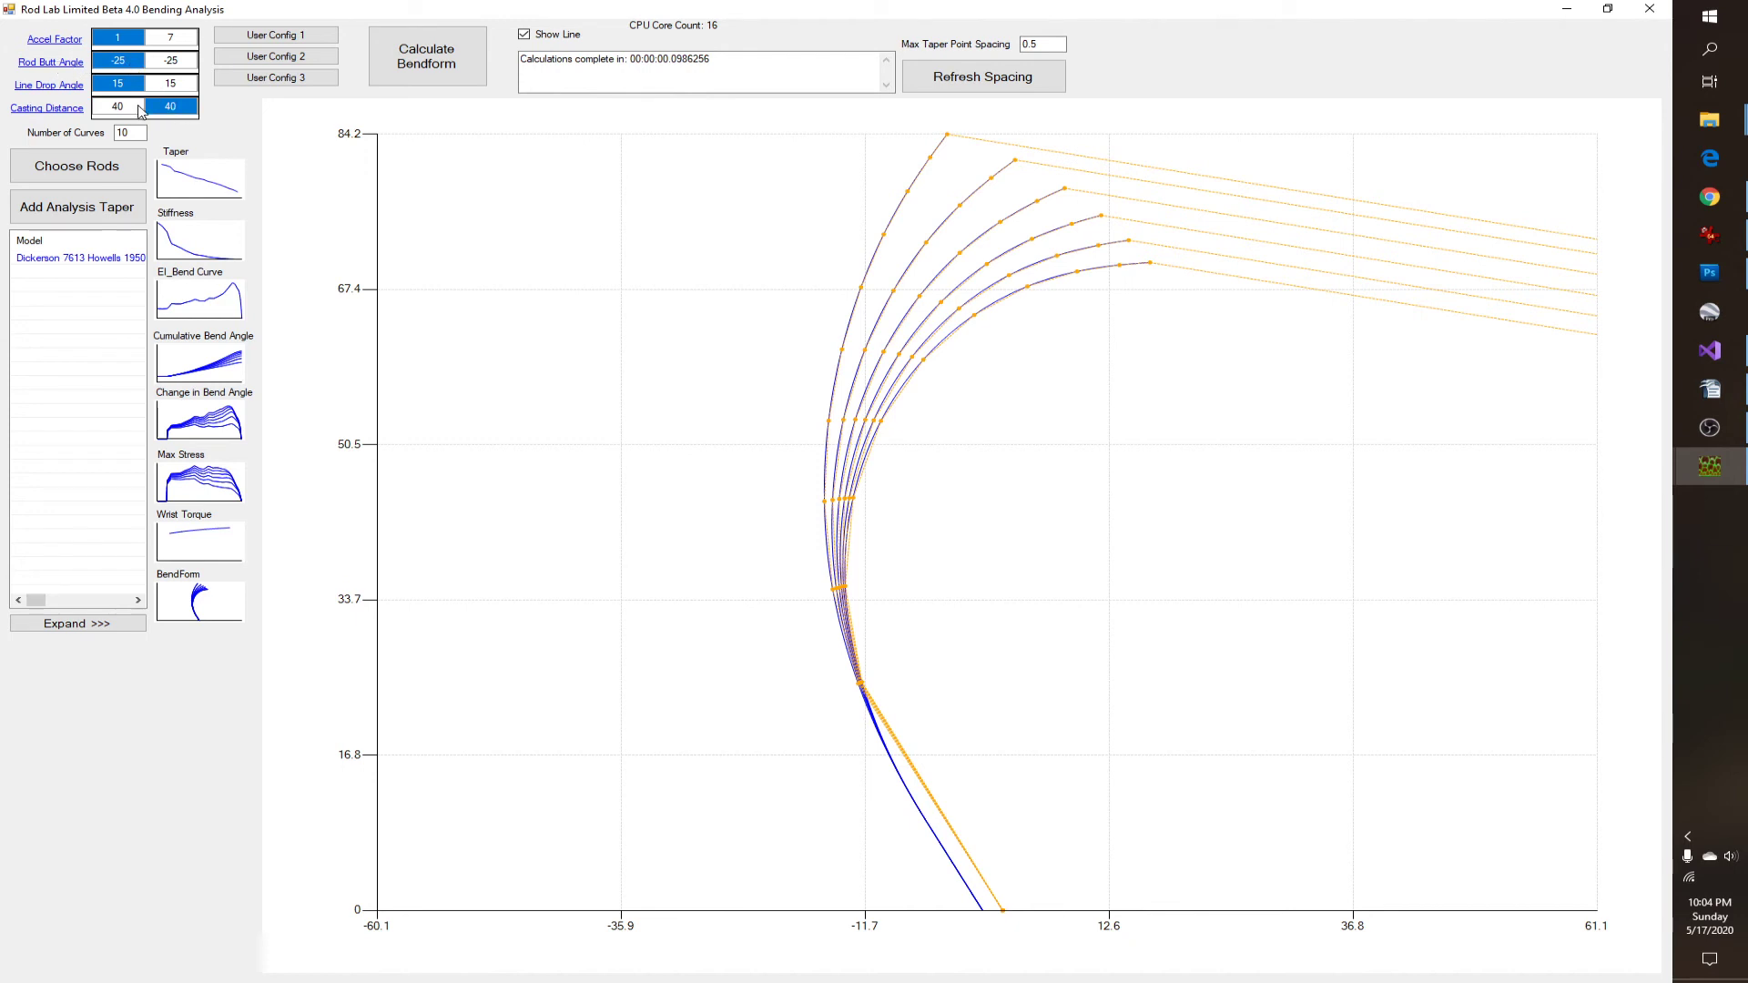
{"action": "left_click", "coordinate": [119, 61]}
{"action": "type", "text": "25"}
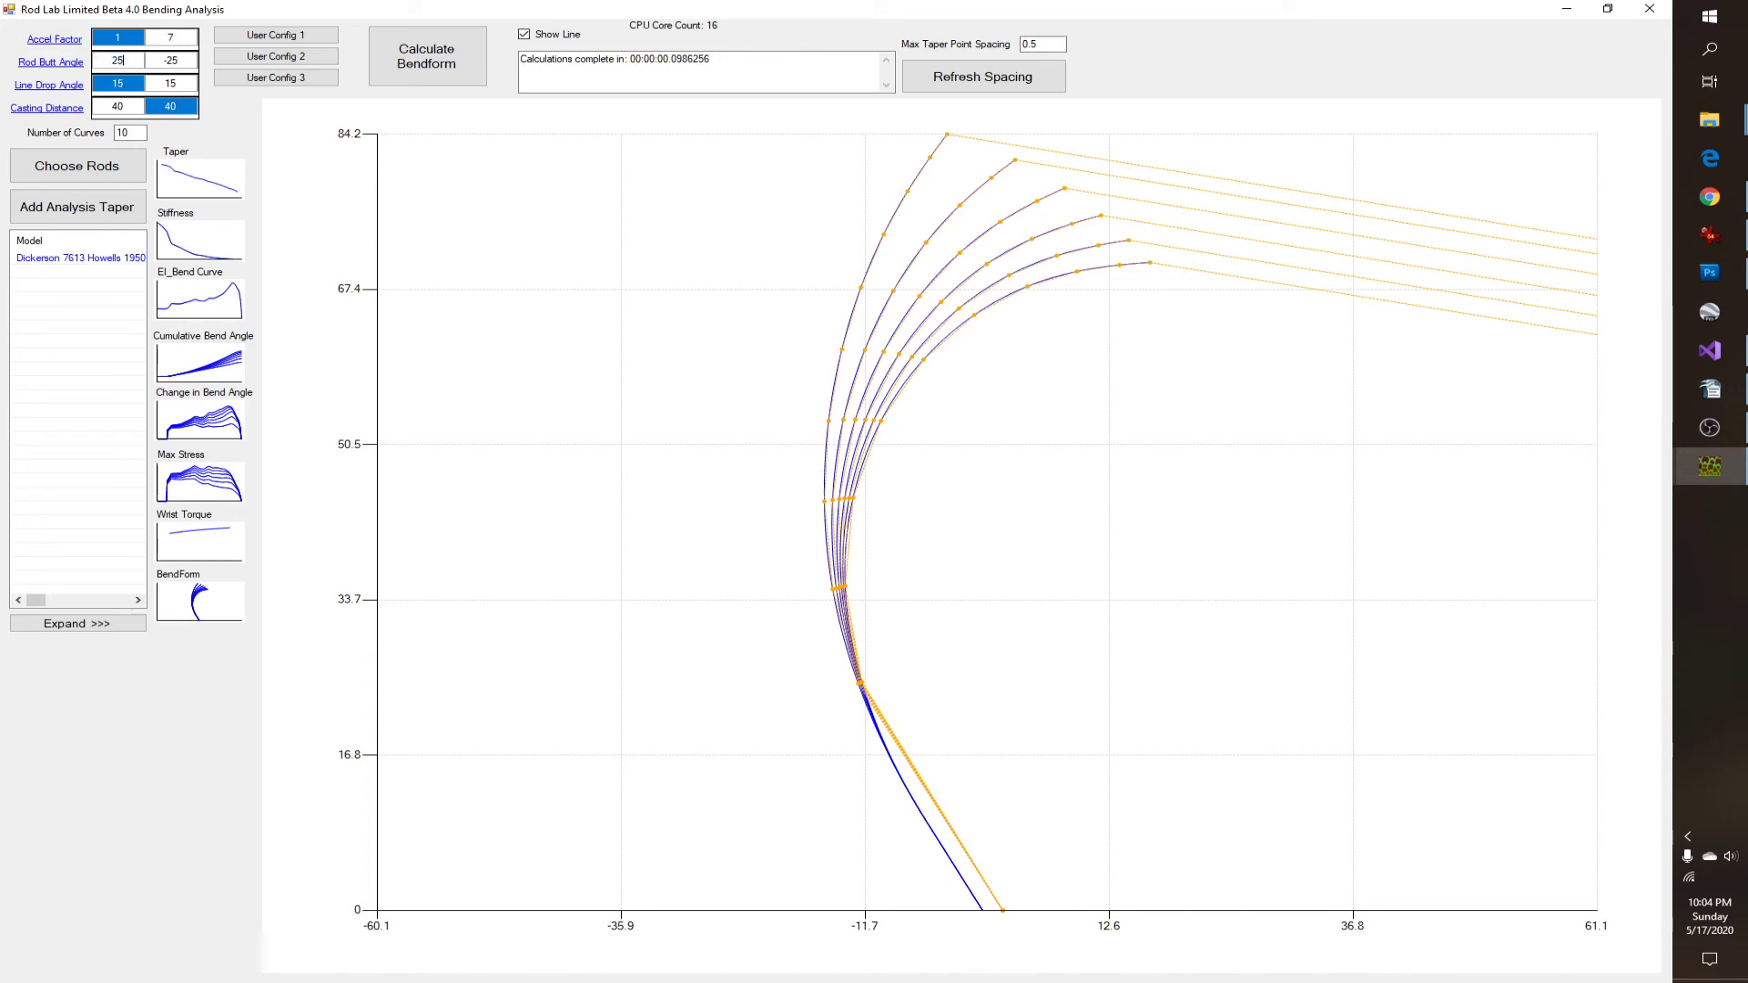
{"action": "left_click", "coordinate": [119, 84]}
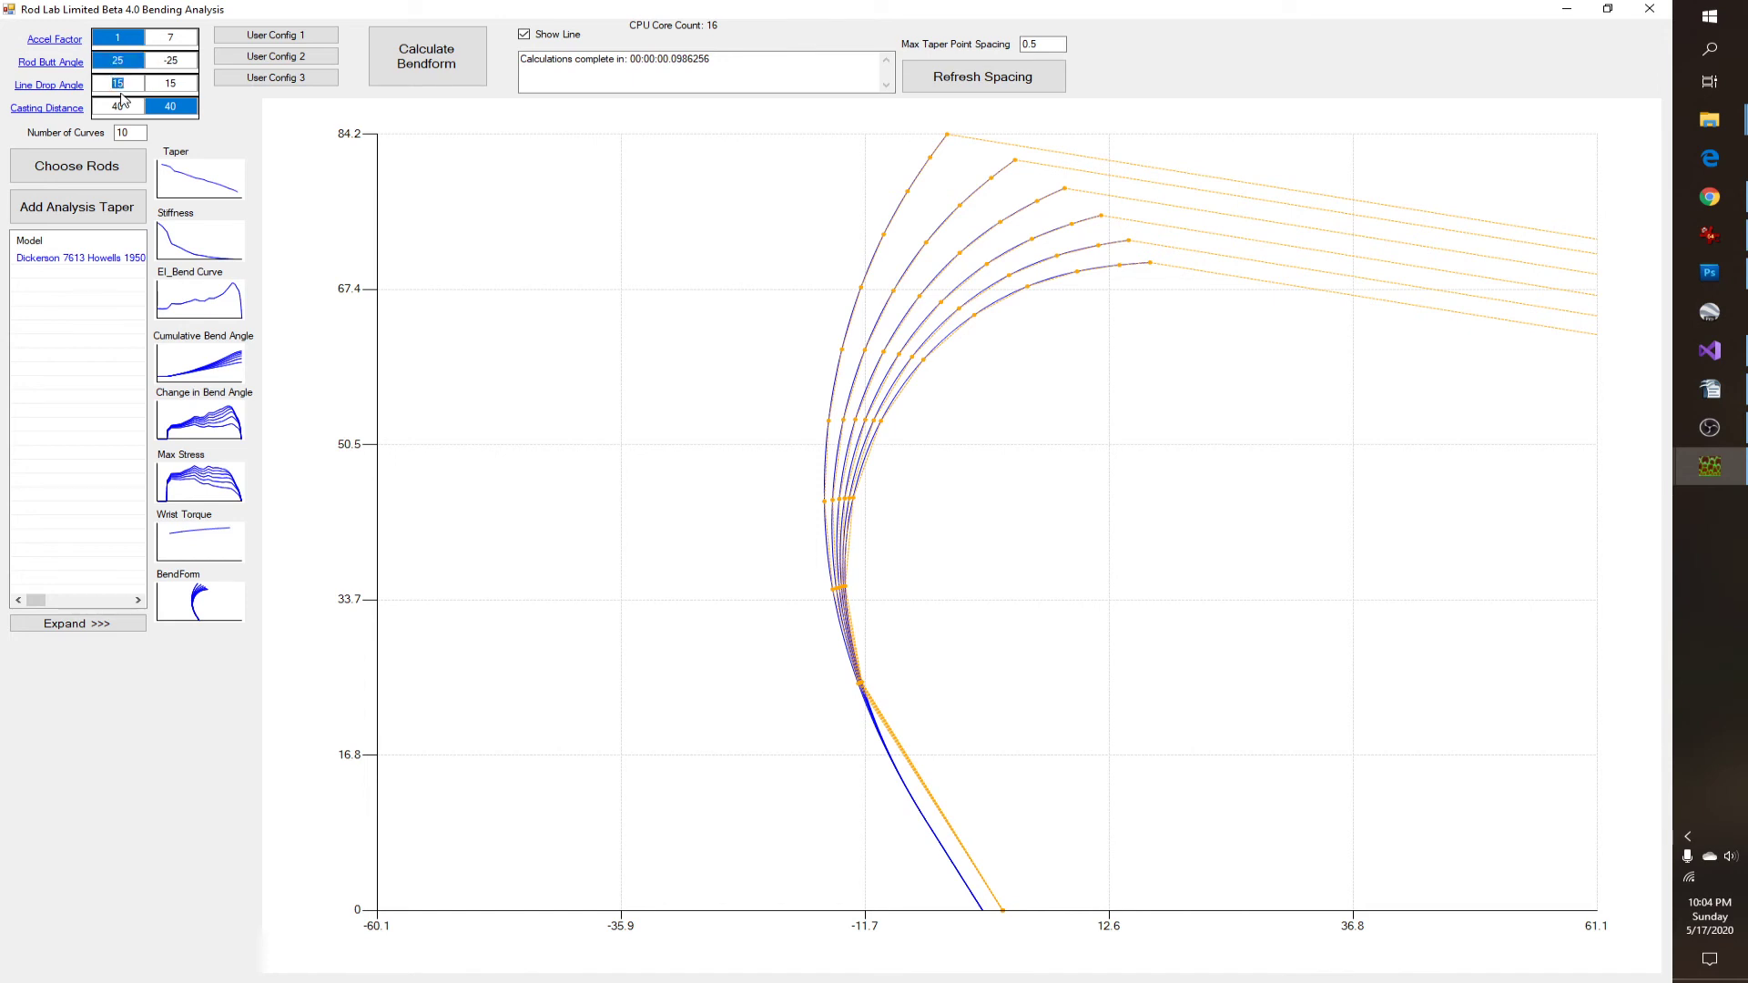
{"action": "type", "text": "-10"}
{"action": "left_click", "coordinate": [433, 69]}
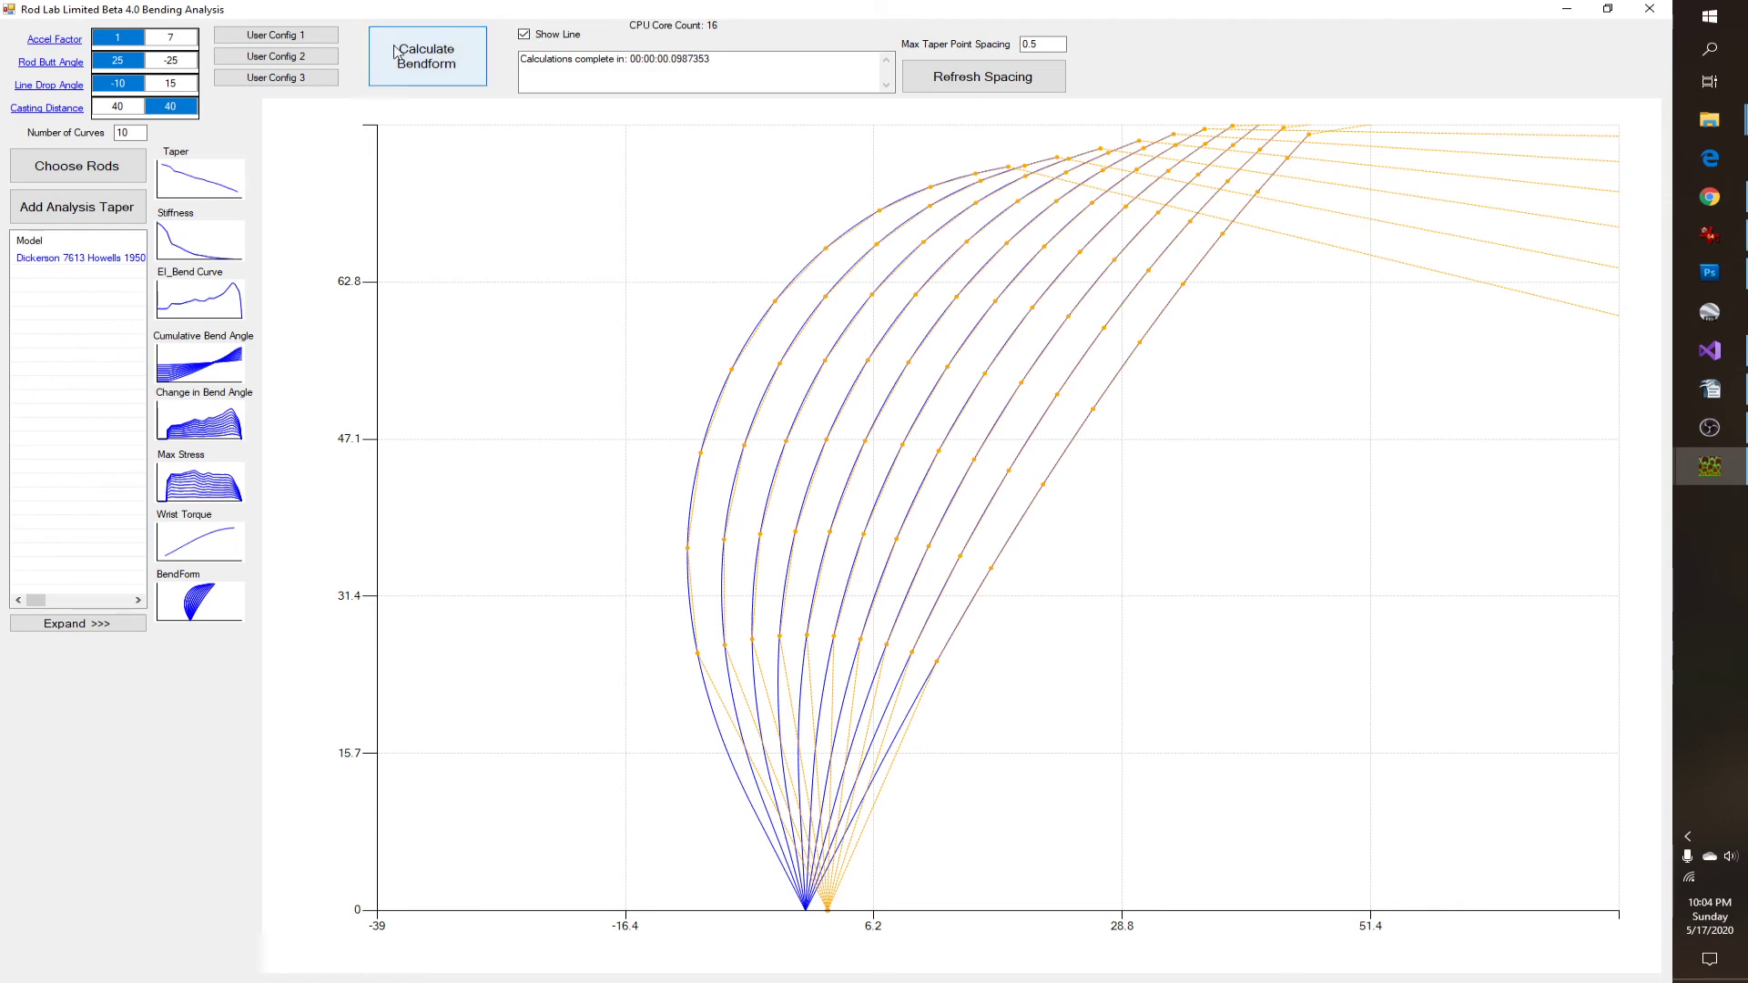
Step: Set the starting accel factor to 5 and recalculate the bendform
{"action": "left_click", "coordinate": [134, 43]}
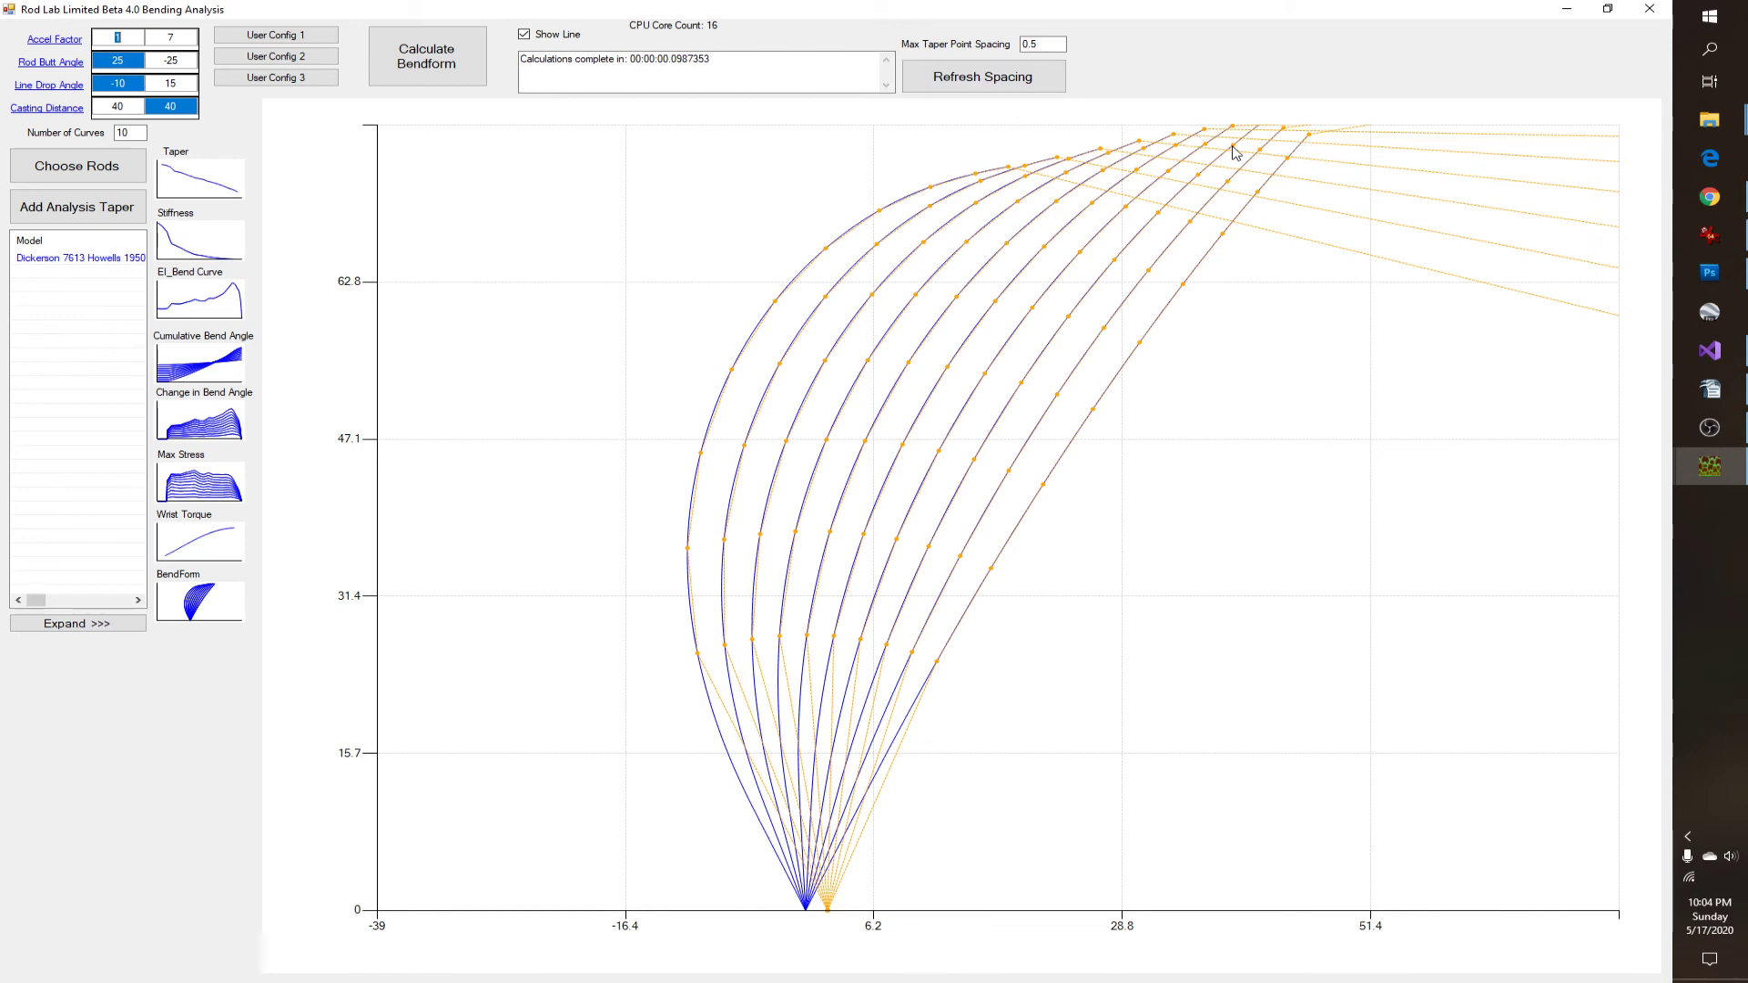
{"action": "type", "text": "5"}
{"action": "left_click", "coordinate": [463, 50]}
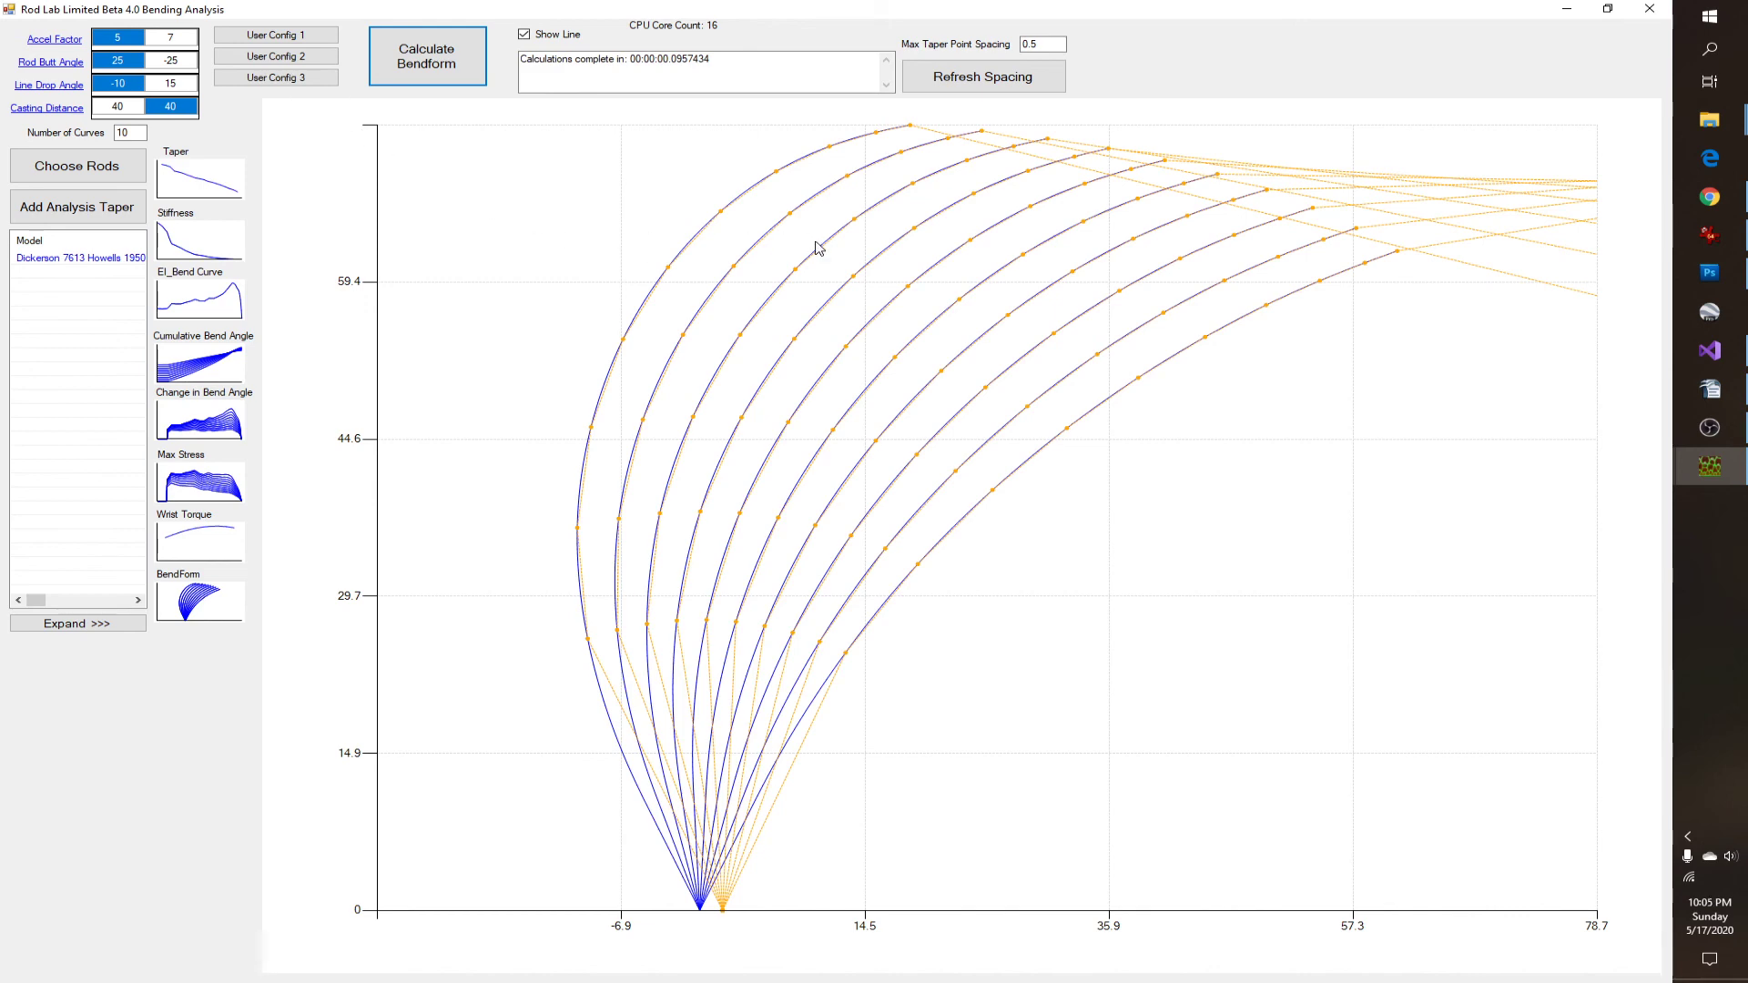
Step: Save the current settings to the first user configuration under the label "Casting Stroke"
{"action": "left_click", "coordinate": [283, 37]}
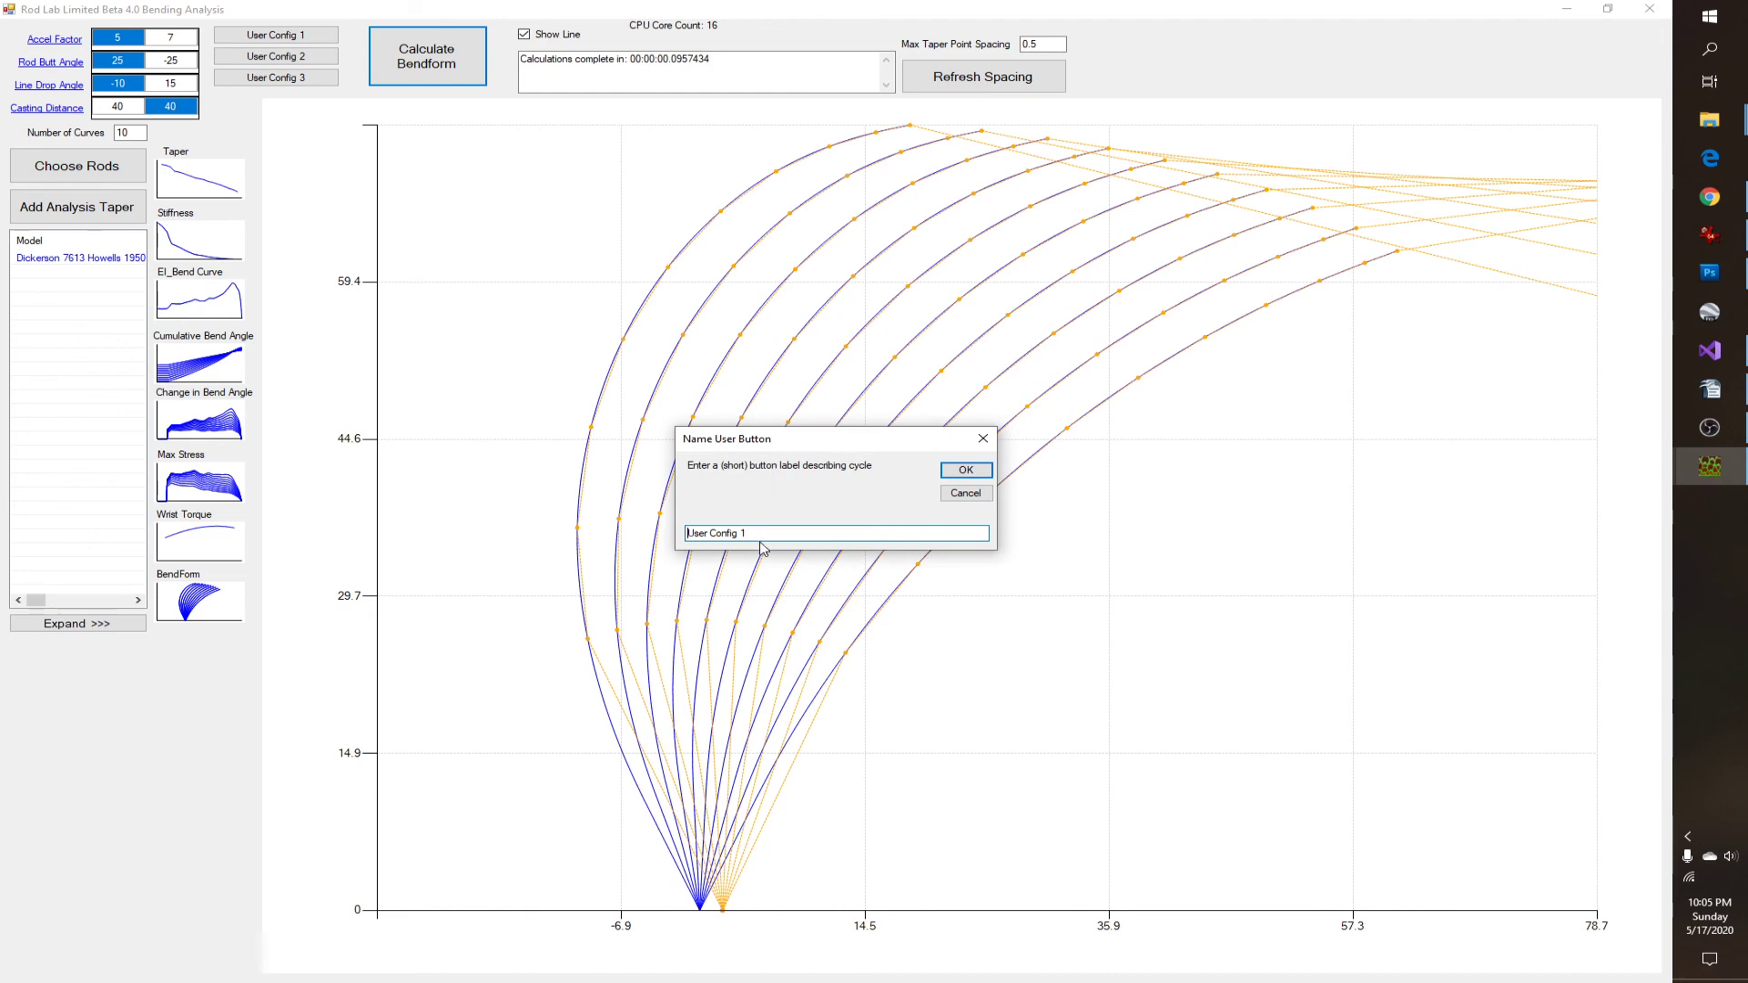
{"action": "left_click_drag", "start_coordinate": [761, 541], "coordinate": [544, 515]}
{"action": "type", "text": "Casting Stroke"}
{"action": "left_click", "coordinate": [966, 470]}
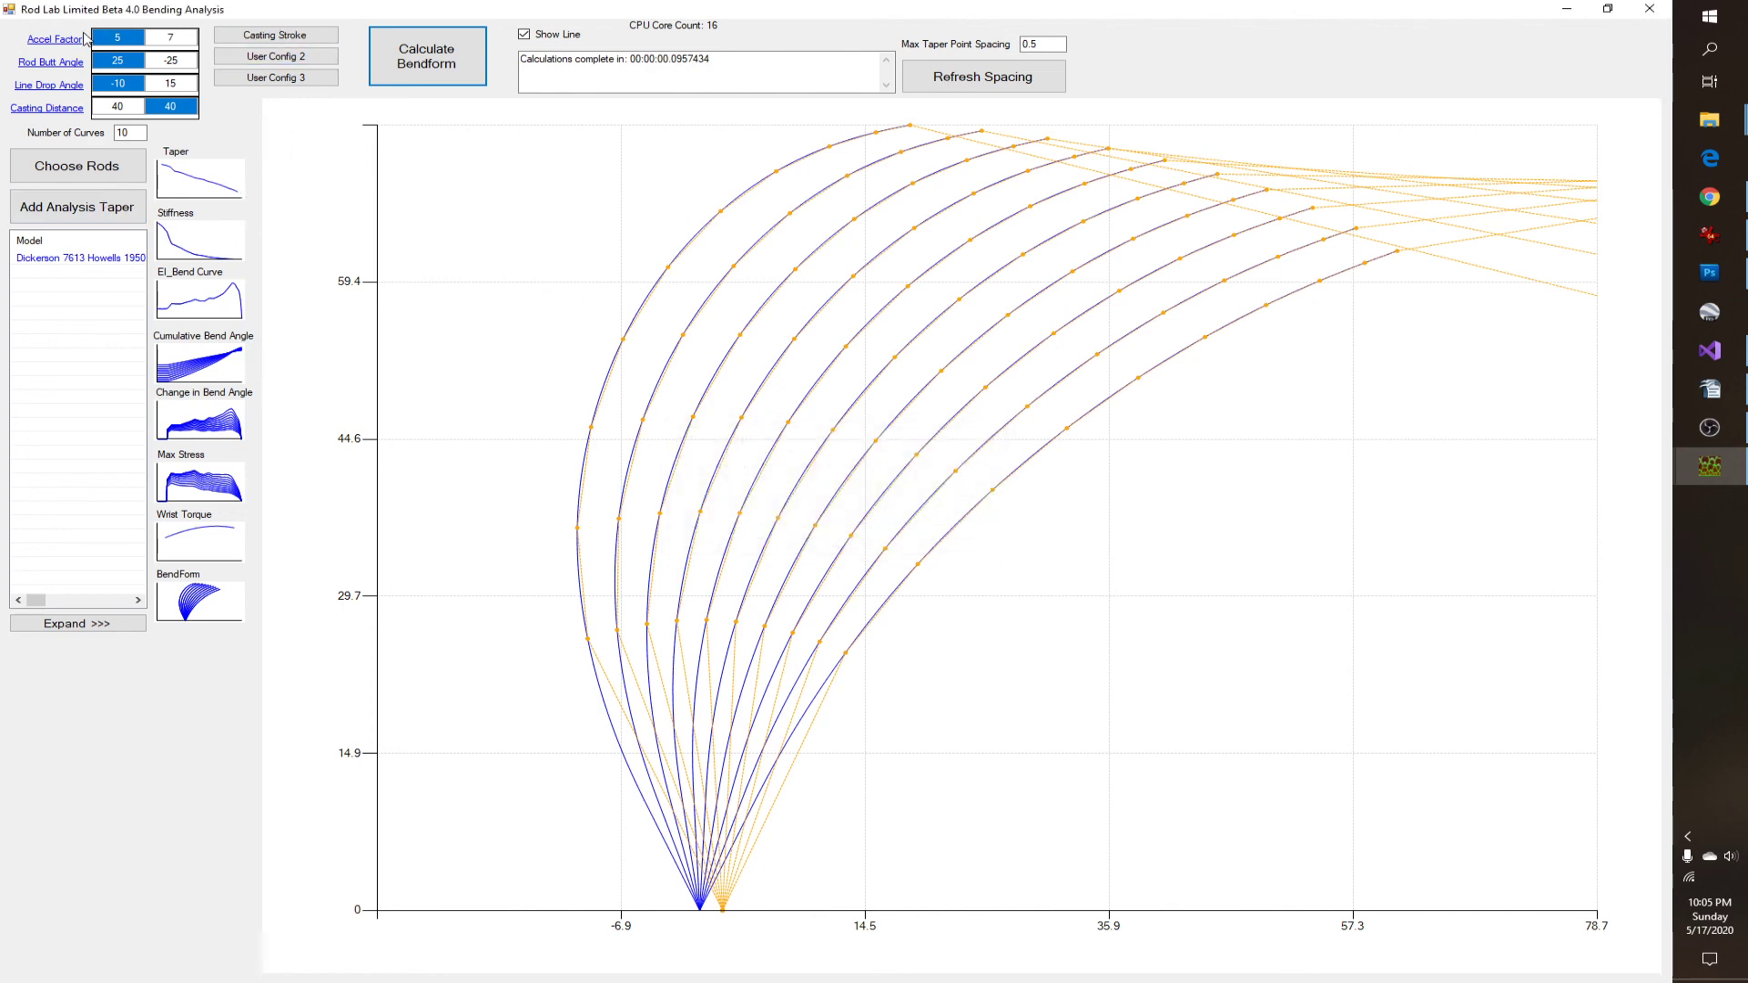
Step: Load the Accel Factor preset and the saved Casting Stroke configuration in turn, calculating the bendform for each
{"action": "left_click", "coordinate": [275, 34]}
{"action": "left_click", "coordinate": [397, 57]}
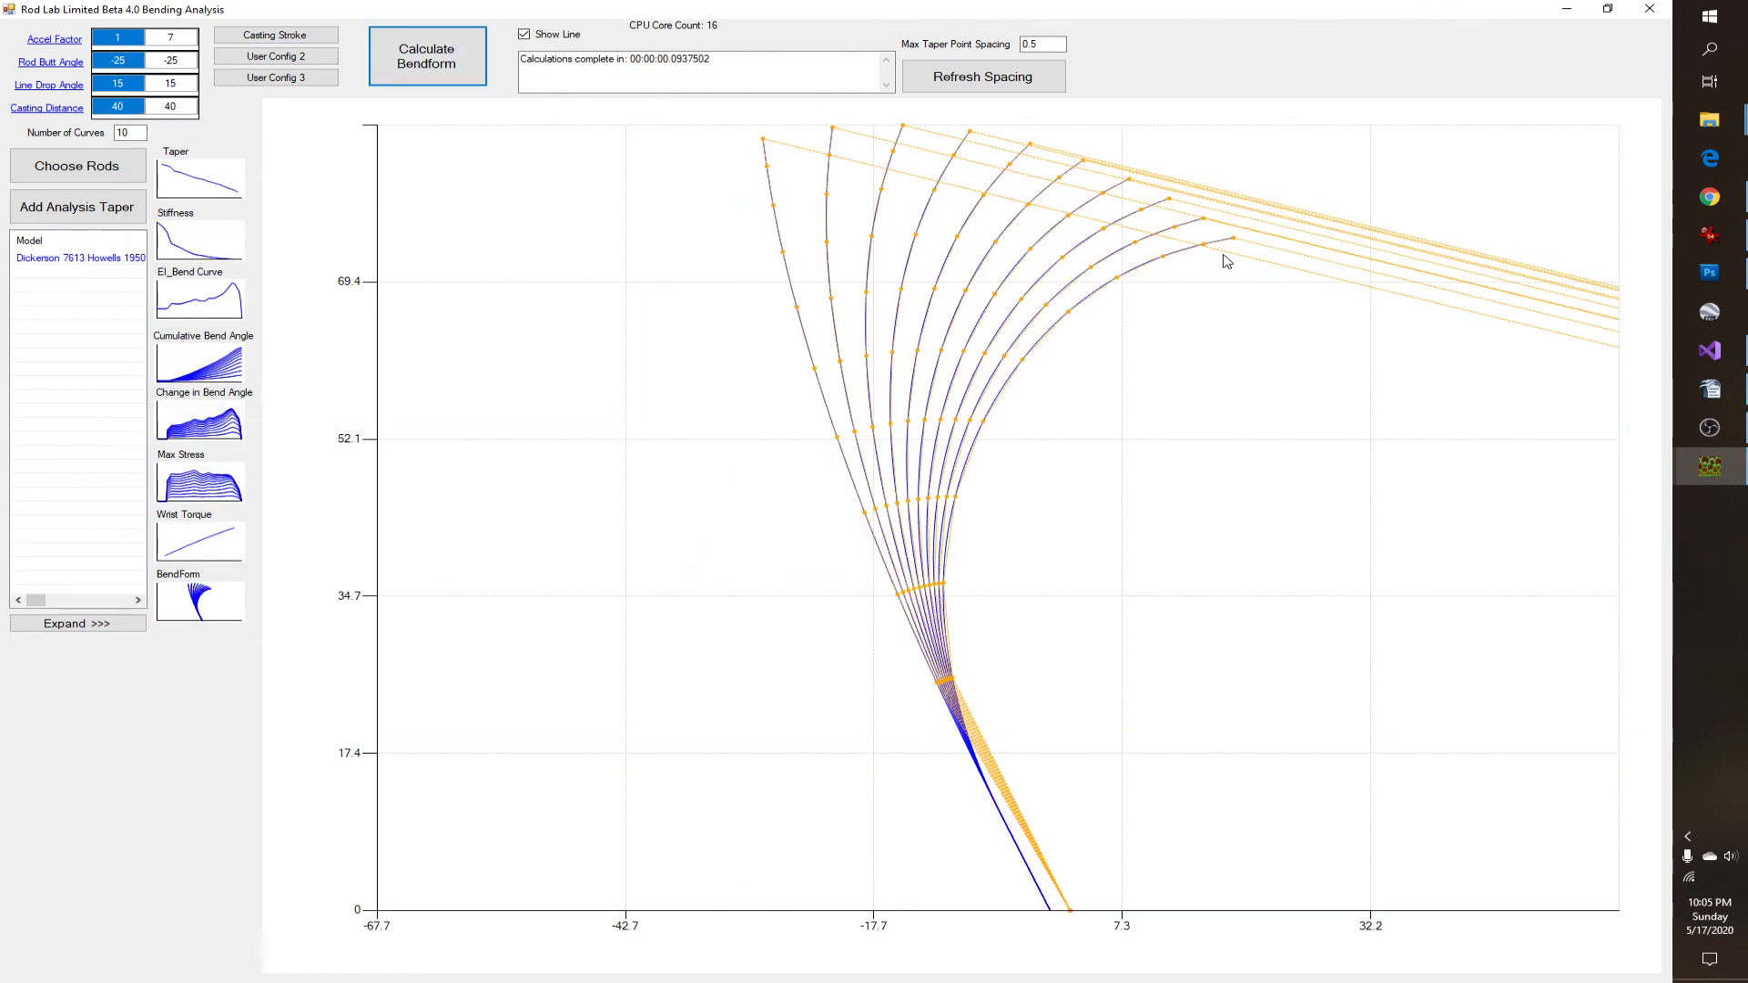
{"action": "left_click", "coordinate": [294, 39]}
{"action": "left_click", "coordinate": [426, 57]}
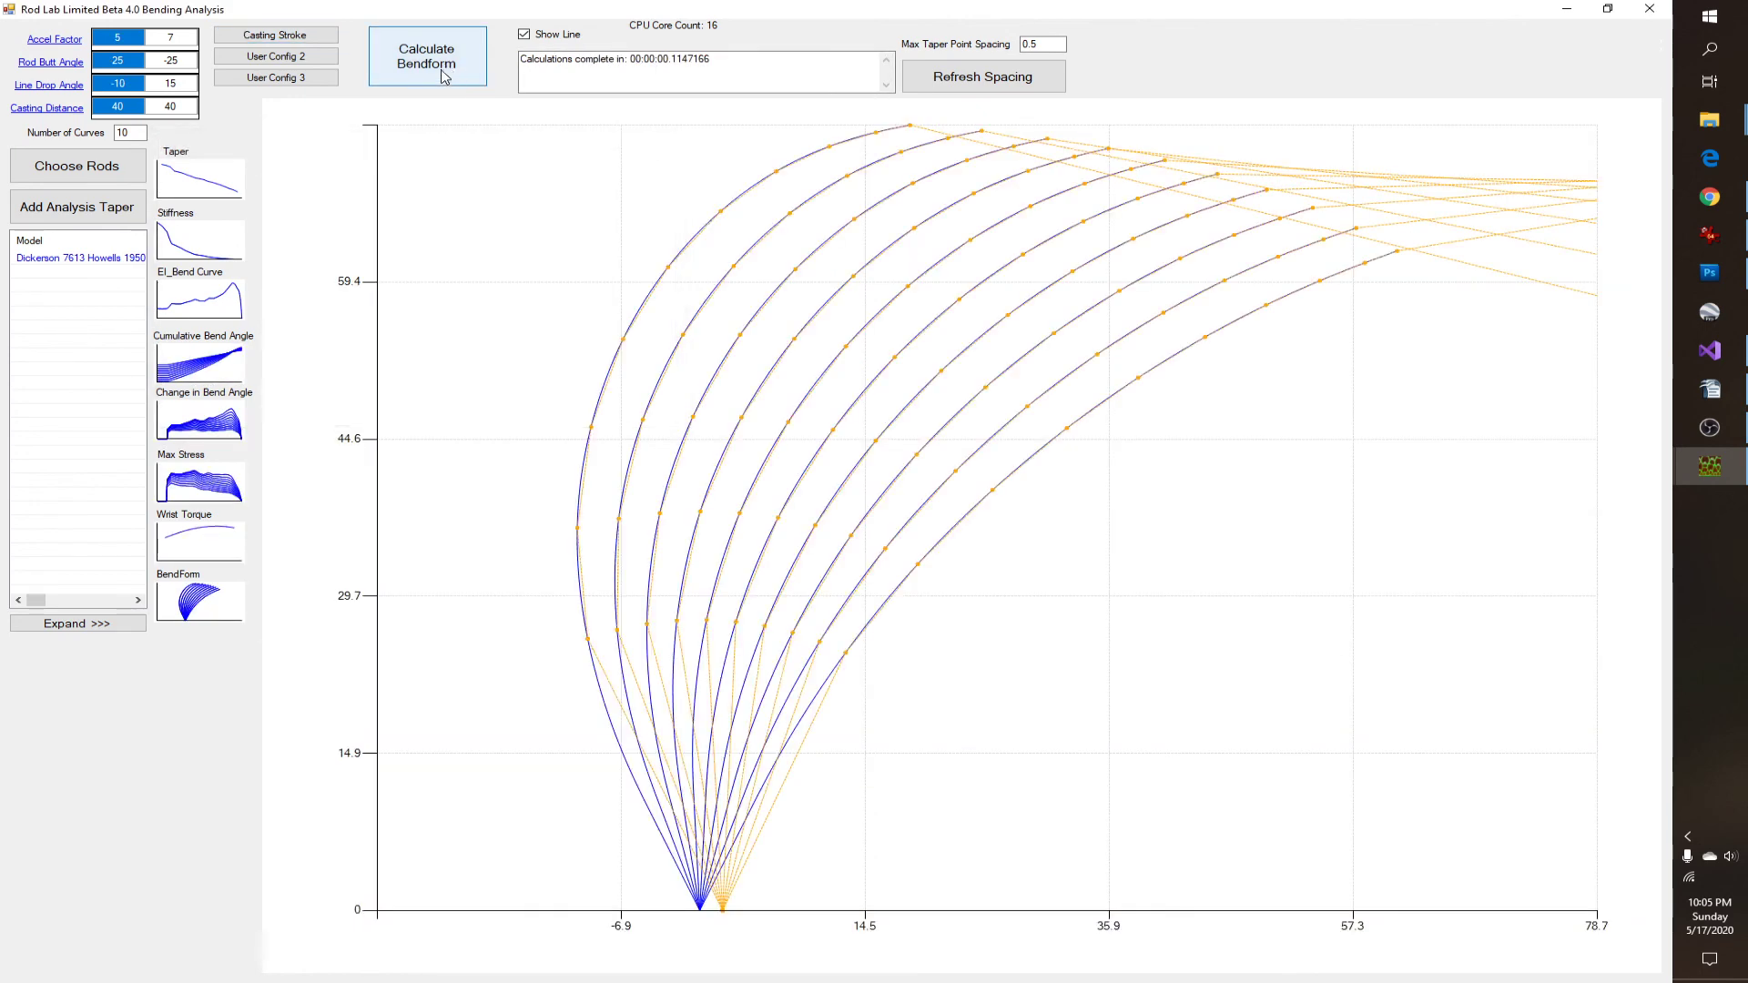